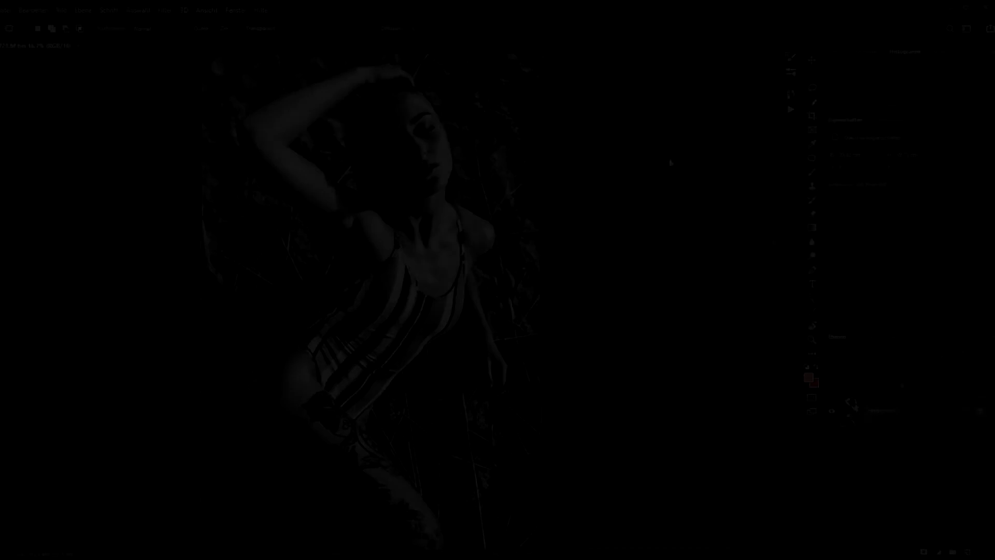
Step: Inspect the chest, thigh and hip skin, resizing the healing brush for each area
{"action": "key", "text": "bracketleft"}
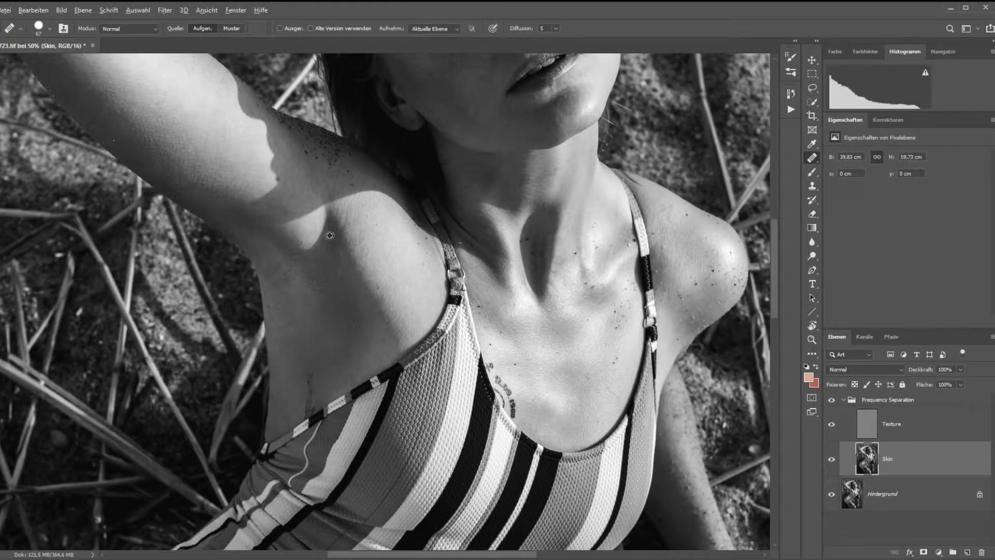
{"action": "key", "text": "bracketleft"}
{"action": "key", "text": "bracketleft"}
{"action": "scroll", "coordinate": [305, 252], "scroll_direction": "up", "scroll_amount": 10}
{"action": "scroll", "coordinate": [188, 314], "scroll_direction": "left", "scroll_amount": 3}
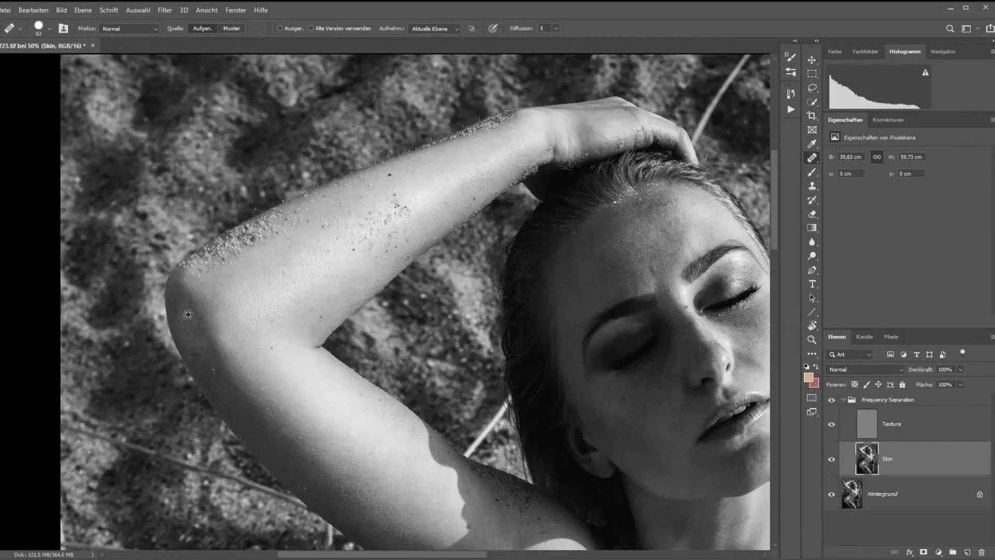
{"action": "scroll", "coordinate": [285, 266], "scroll_direction": "up", "scroll_amount": 3}
{"action": "scroll", "coordinate": [285, 266], "scroll_direction": "right", "scroll_amount": 6}
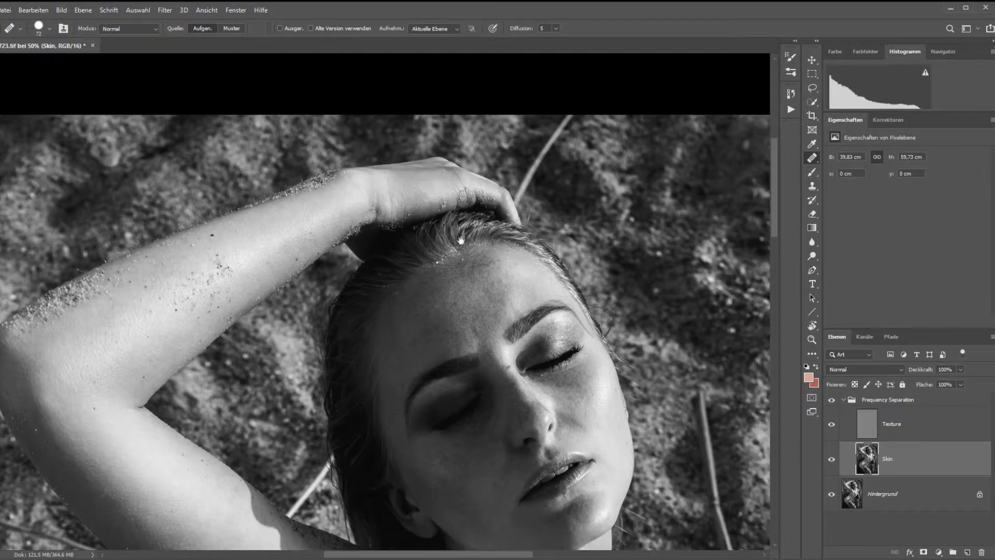
{"action": "scroll", "coordinate": [301, 290], "scroll_direction": "down", "scroll_amount": 10}
{"action": "scroll", "coordinate": [310, 310], "scroll_direction": "right", "scroll_amount": 5}
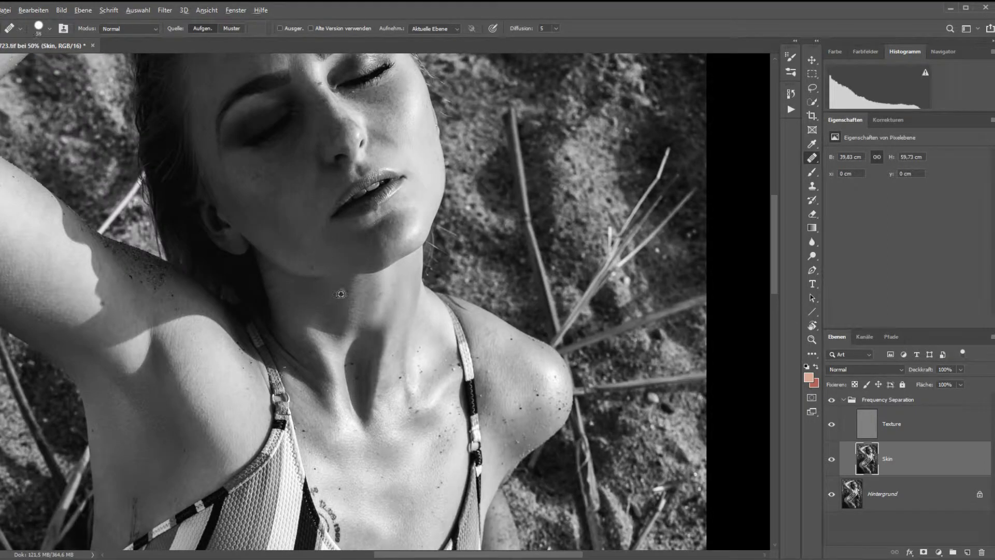
{"action": "scroll", "coordinate": [269, 290], "scroll_direction": "down", "scroll_amount": 3}
{"action": "scroll", "coordinate": [270, 290], "scroll_direction": "right", "scroll_amount": 3}
{"action": "scroll", "coordinate": [217, 218], "scroll_direction": "down", "scroll_amount": 2}
{"action": "scroll", "coordinate": [217, 218], "scroll_direction": "right", "scroll_amount": 2}
{"action": "scroll", "coordinate": [129, 181], "scroll_direction": "down", "scroll_amount": 5}
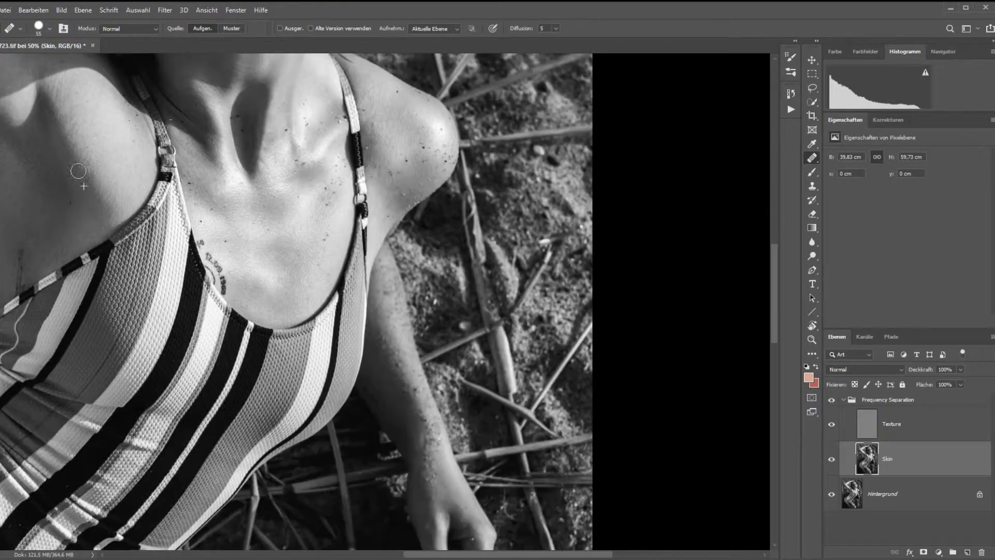
{"action": "key", "text": "bracketleft"}
{"action": "key", "text": "bracketleft"}
{"action": "scroll", "coordinate": [285, 264], "scroll_direction": "left", "scroll_amount": 5}
{"action": "scroll", "coordinate": [303, 229], "scroll_direction": "right", "scroll_amount": 2}
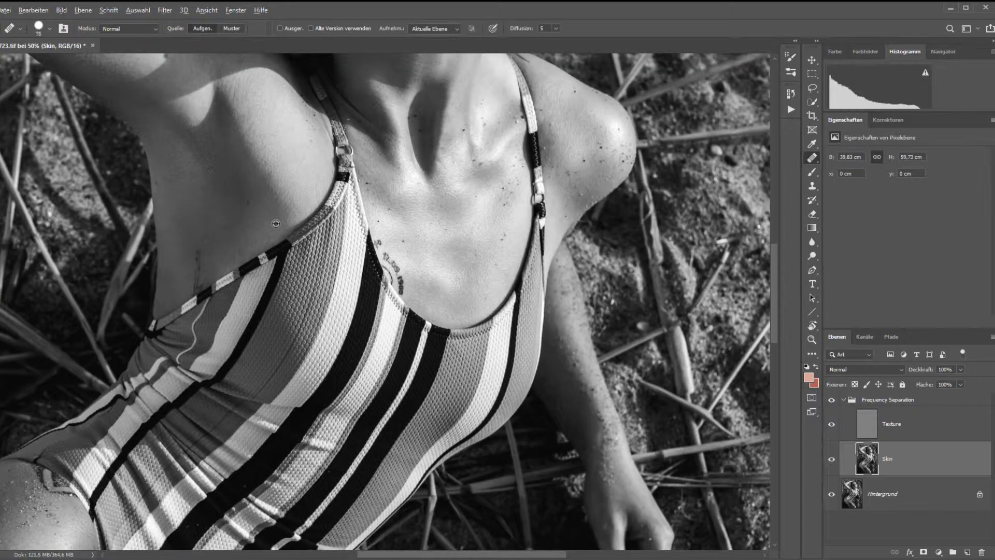
{"action": "scroll", "coordinate": [248, 290], "scroll_direction": "down", "scroll_amount": 8}
{"action": "scroll", "coordinate": [248, 290], "scroll_direction": "left", "scroll_amount": 4}
{"action": "key", "text": "bracketright"}
{"action": "key", "text": "bracketright"}
{"action": "scroll", "coordinate": [246, 312], "scroll_direction": "down", "scroll_amount": 3}
{"action": "scroll", "coordinate": [184, 196], "scroll_direction": "down", "scroll_amount": 4}
{"action": "scroll", "coordinate": [184, 195], "scroll_direction": "right", "scroll_amount": 2}
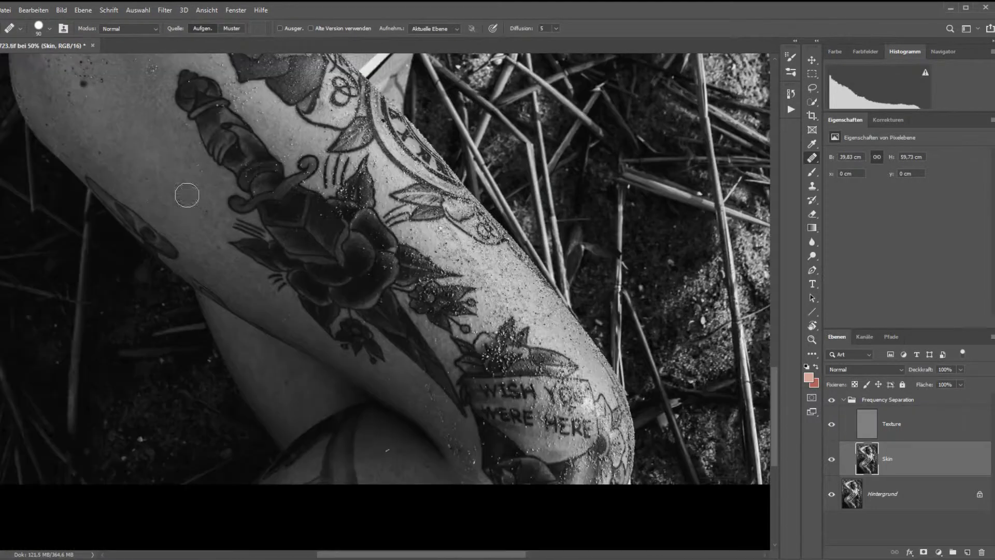
{"action": "scroll", "coordinate": [218, 259], "scroll_direction": "down", "scroll_amount": 1}
{"action": "scroll", "coordinate": [218, 309], "scroll_direction": "down", "scroll_amount": 2}
{"action": "key", "text": "bracketleft"}
{"action": "scroll", "coordinate": [249, 259], "scroll_direction": "up", "scroll_amount": 3}
{"action": "scroll", "coordinate": [249, 259], "scroll_direction": "left", "scroll_amount": 3}
{"action": "scroll", "coordinate": [249, 269], "scroll_direction": "up", "scroll_amount": 2}
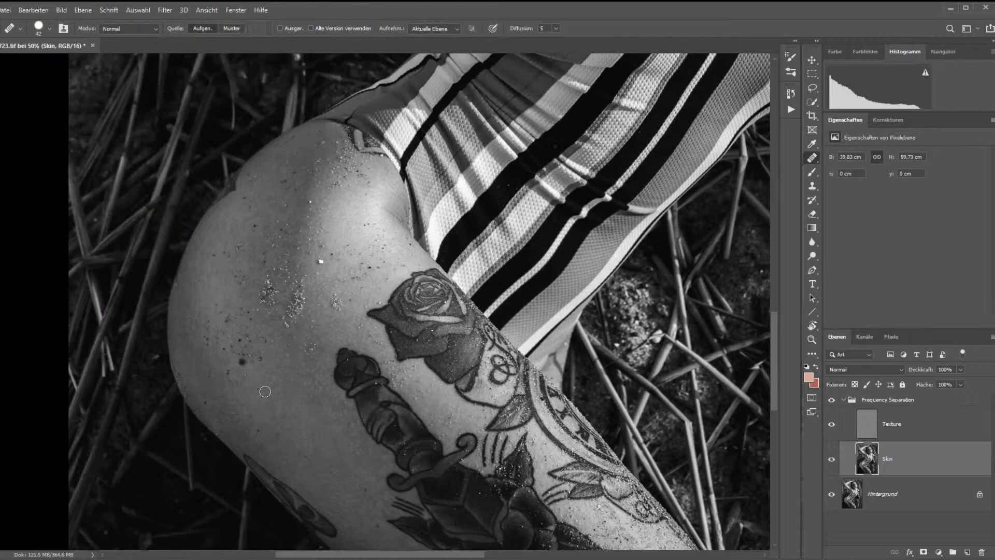
{"action": "scroll", "coordinate": [248, 280], "scroll_direction": "up", "scroll_amount": 2}
{"action": "scroll", "coordinate": [250, 291], "scroll_direction": "up", "scroll_amount": 2}
{"action": "key", "text": "bracketleft"}
{"action": "key", "text": "bracketleft"}
{"action": "key", "text": "bracketleft"}
{"action": "scroll", "coordinate": [250, 291], "scroll_direction": "up", "scroll_amount": 8}
{"action": "scroll", "coordinate": [250, 290], "scroll_direction": "right", "scroll_amount": 2}
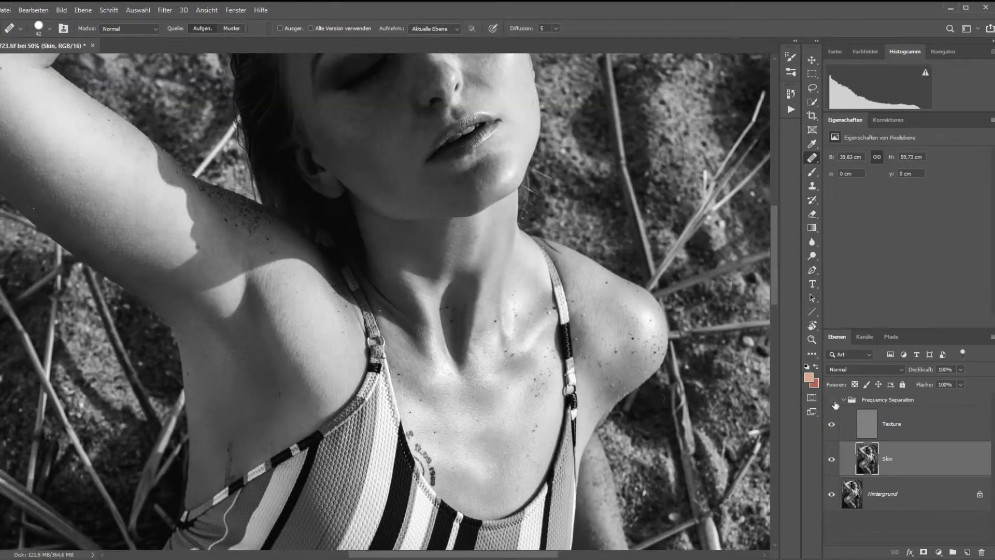
{"action": "scroll", "coordinate": [336, 408], "scroll_direction": "up", "scroll_amount": 3}
{"action": "scroll", "coordinate": [336, 407], "scroll_direction": "left", "scroll_amount": 1}
{"action": "scroll", "coordinate": [301, 373], "scroll_direction": "up", "scroll_amount": 3}
{"action": "scroll", "coordinate": [337, 383], "scroll_direction": "right", "scroll_amount": 2}
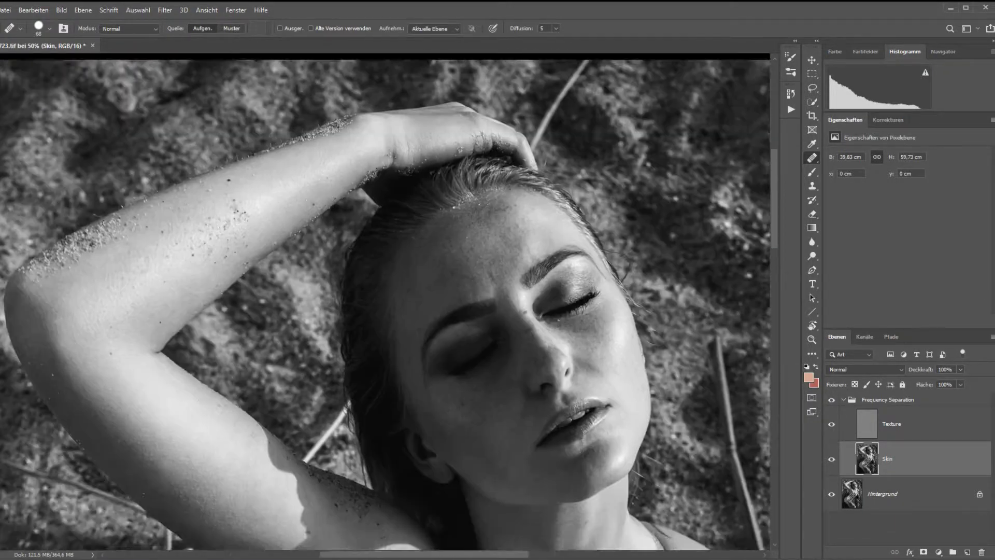
{"action": "scroll", "coordinate": [370, 397], "scroll_direction": "right", "scroll_amount": 2}
{"action": "key", "text": "bracketright"}
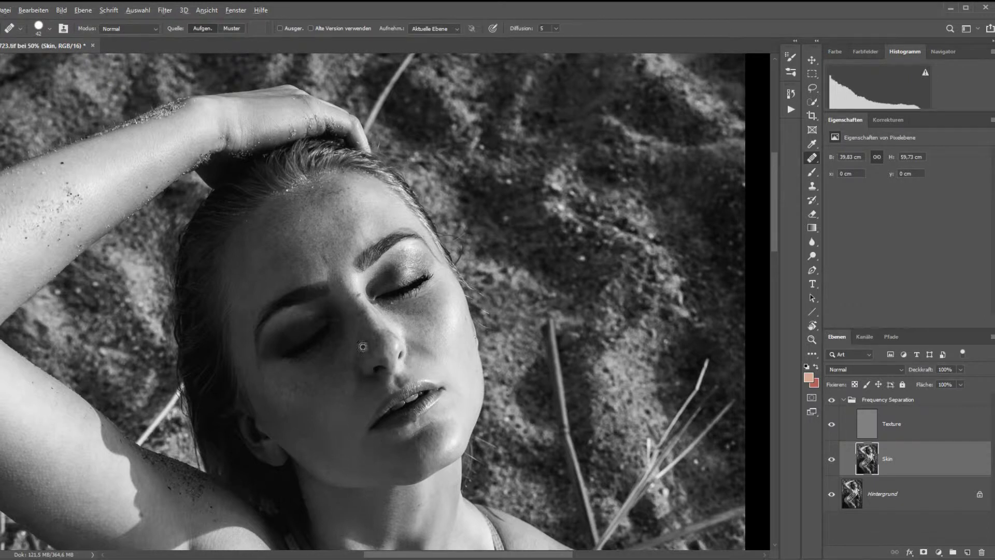
Step: Return to the face and heal the small mole on the chin
{"action": "left_click", "coordinate": [423, 340]}
{"action": "scroll", "coordinate": [478, 337], "scroll_direction": "down", "scroll_amount": 3}
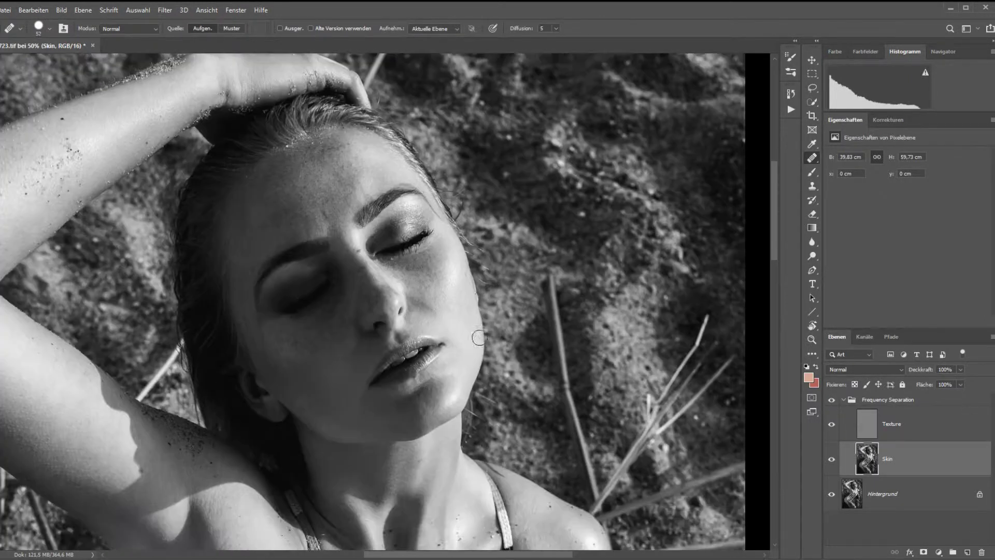
{"action": "left_click", "coordinate": [439, 402]}
{"action": "scroll", "coordinate": [394, 290], "scroll_direction": "up", "scroll_amount": 1}
{"action": "key", "text": "bracketright"}
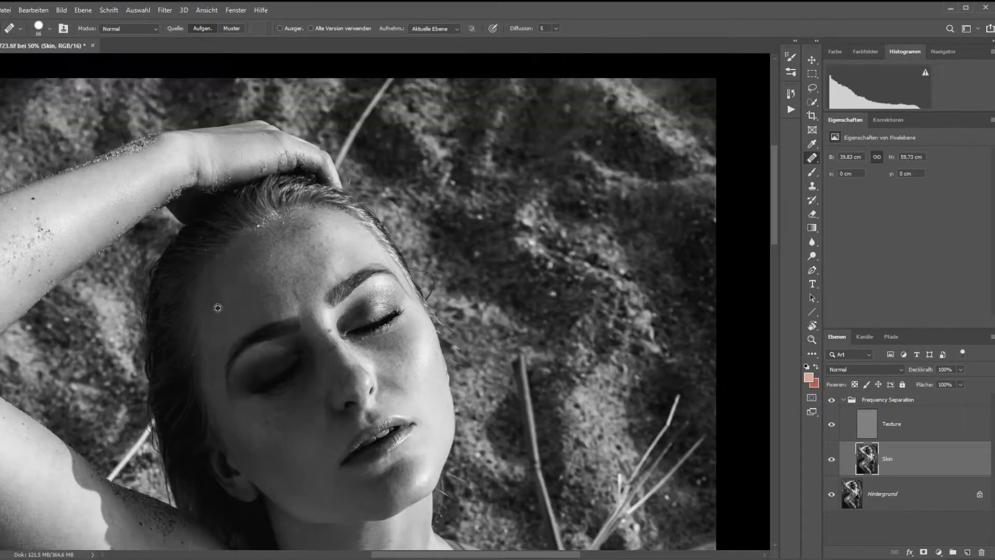
Step: Move down to the neck close-up, adjusting brush size and view rotation
{"action": "scroll", "coordinate": [337, 279], "scroll_direction": "right", "scroll_amount": 5}
{"action": "scroll", "coordinate": [337, 280], "scroll_direction": "down", "scroll_amount": 2}
{"action": "scroll", "coordinate": [313, 248], "scroll_direction": "down", "scroll_amount": 10}
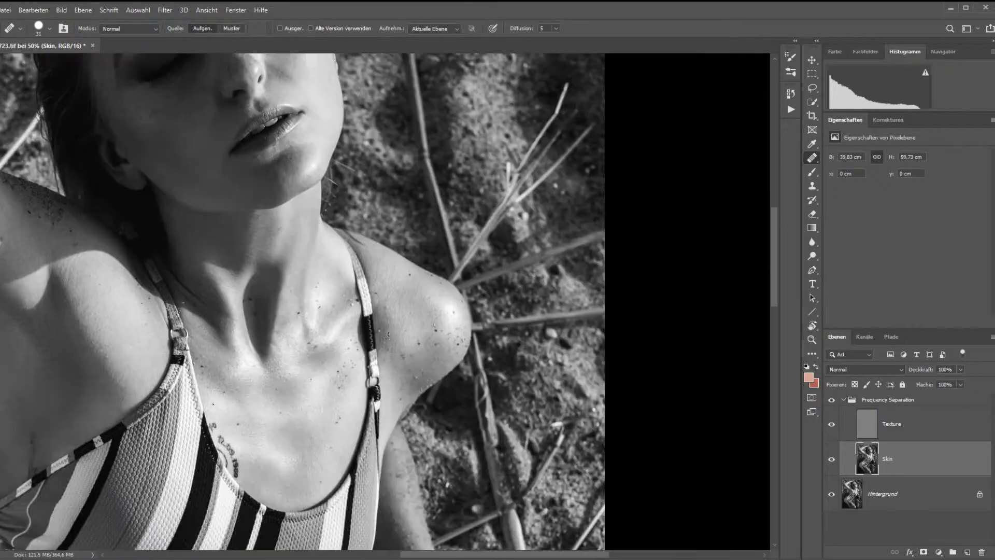
{"action": "scroll", "coordinate": [415, 259], "scroll_direction": "left", "scroll_amount": 5}
{"action": "scroll", "coordinate": [414, 259], "scroll_direction": "down", "scroll_amount": 2}
{"action": "key", "text": "bracketleft"}
{"action": "key", "text": "bracketleft"}
{"action": "key", "text": "bracketleft"}
{"action": "key", "text": "bracketright"}
{"action": "left_click_drag", "start_coordinate": [392, 285], "coordinate": [345, 388]}
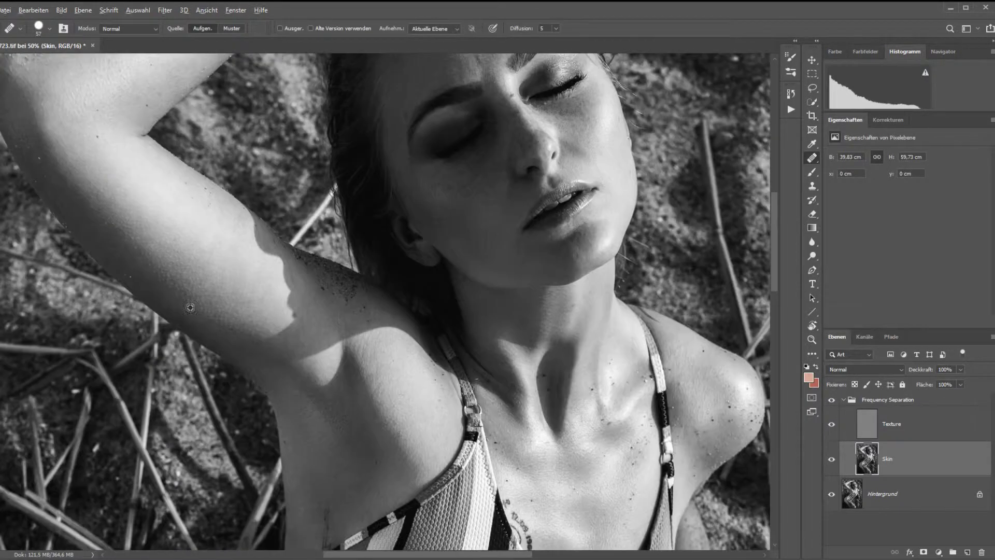
{"action": "key", "text": "bracketright"}
{"action": "key", "text": "bracketright"}
{"action": "scroll", "coordinate": [194, 251], "scroll_direction": "up", "scroll_amount": 9}
Step: Frame the neck and shoulders and select the Frequency Separation group
{"action": "left_click_drag", "start_coordinate": [287, 305], "coordinate": [287, 297]}
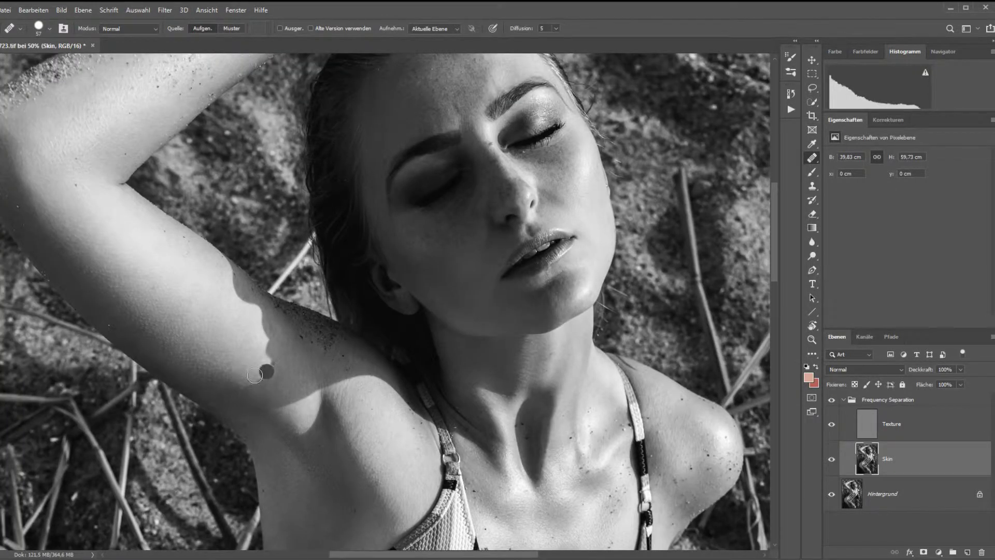
{"action": "left_click_drag", "start_coordinate": [144, 305], "coordinate": [61, 131]}
{"action": "left_click", "coordinate": [833, 403]}
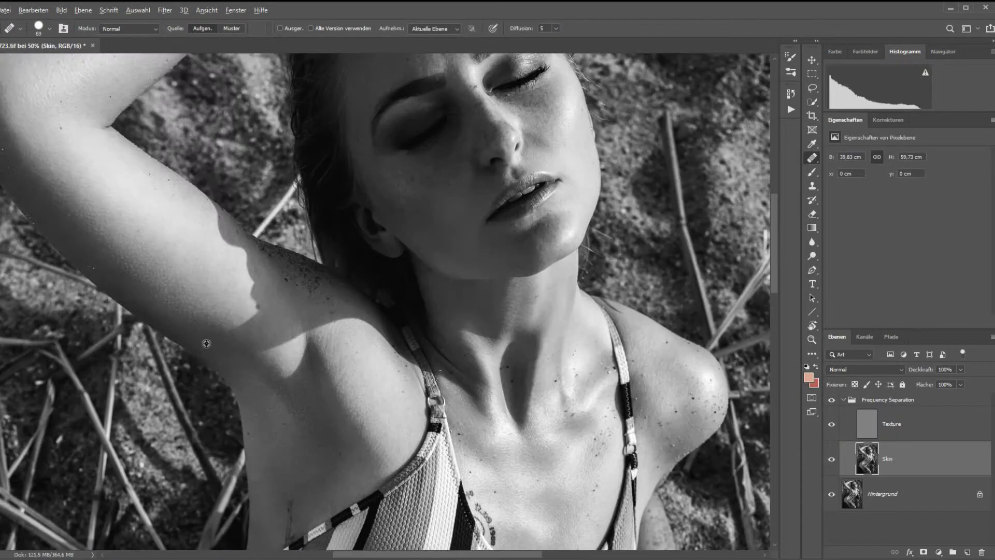
{"action": "key", "text": "ctrl+minus"}
{"action": "key", "text": "ctrl+minus"}
{"action": "key", "text": "ctrl+minus"}
{"action": "key", "text": "ctrl+plus"}
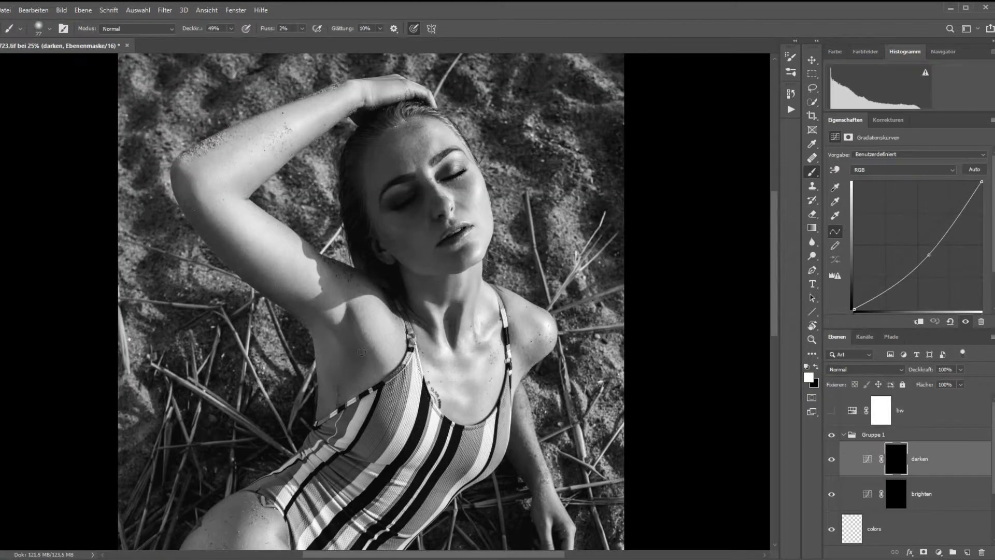
Step: Make the brighten curve layer active and reframe the portrait
{"action": "key", "text": "bracketleft"}
{"action": "key", "text": "bracketleft"}
{"action": "key", "text": "bracketleft"}
{"action": "scroll", "coordinate": [368, 321], "scroll_direction": "up", "scroll_amount": 1}
{"action": "key", "text": "alt+bracketleft"}
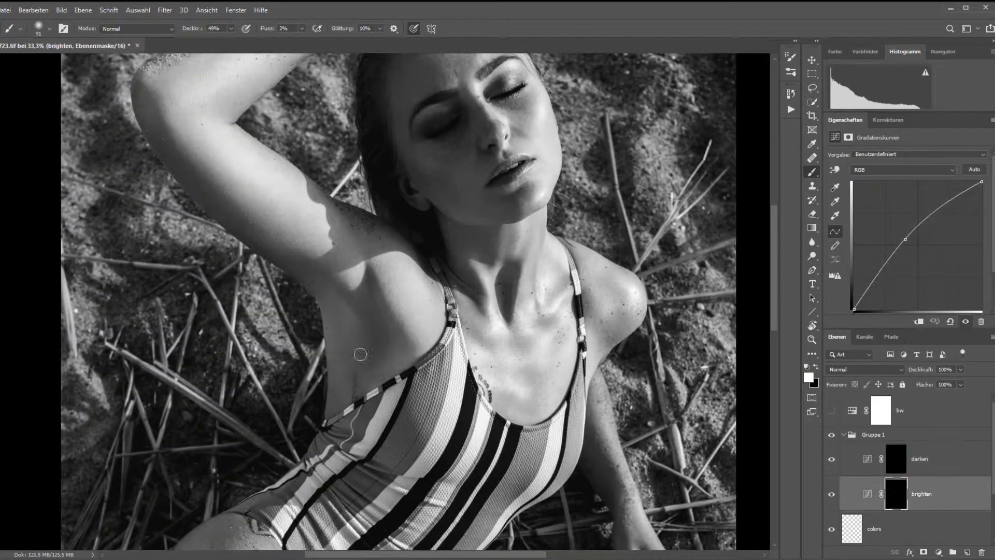
{"action": "key", "text": "ctrl+minus"}
{"action": "key", "text": "ctrl+minus"}
{"action": "key", "text": "ctrl+plus"}
{"action": "key", "text": "ctrl+plus"}
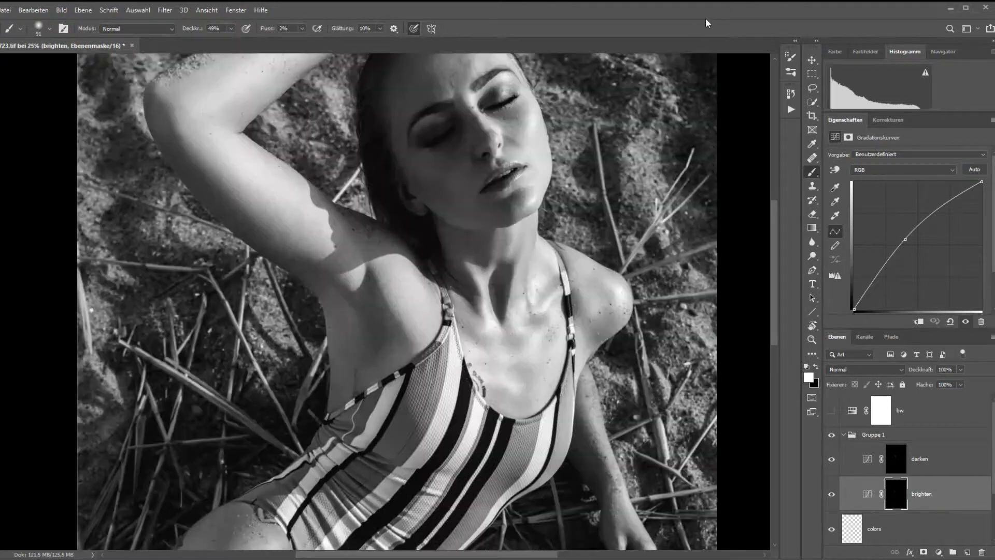
Step: Compare the darken and brighten curve layers, ending with the brighten layer selected
{"action": "key", "text": "alt+bracketright"}
{"action": "key", "text": "alt+bracketleft"}
{"action": "key", "text": "alt+bracketright"}
{"action": "key", "text": "alt+bracketleft"}
{"action": "key", "text": "alt+bracketright"}
{"action": "key", "text": "alt+bracketleft"}
{"action": "key", "text": "alt+bracketright"}
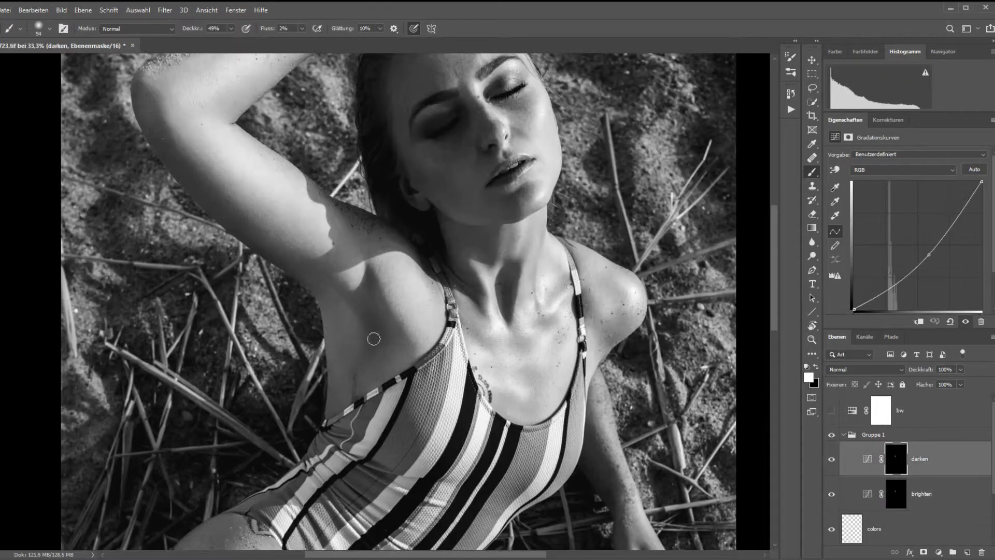
{"action": "key", "text": "alt+bracketleft"}
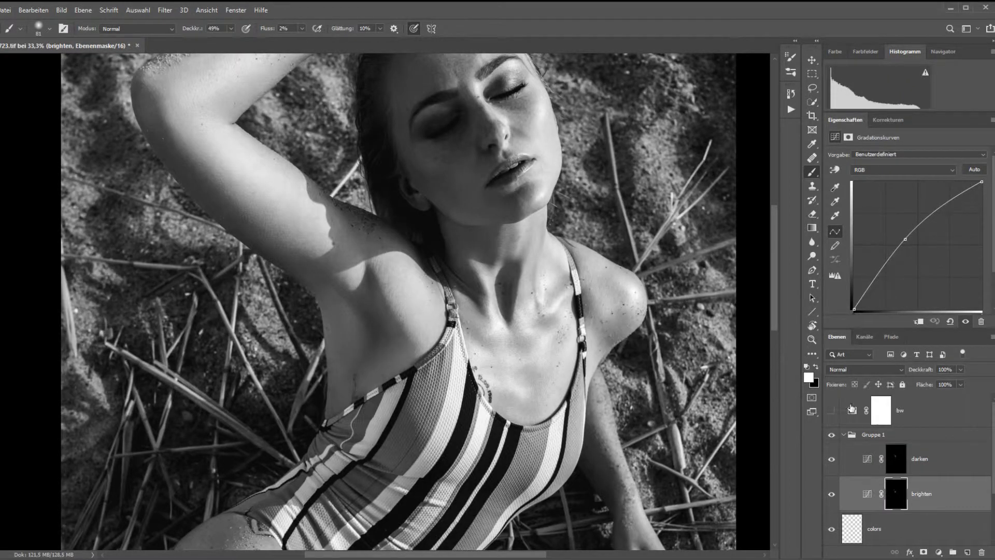
{"action": "key", "text": "alt+bracketright"}
{"action": "left_click", "coordinate": [951, 506]}
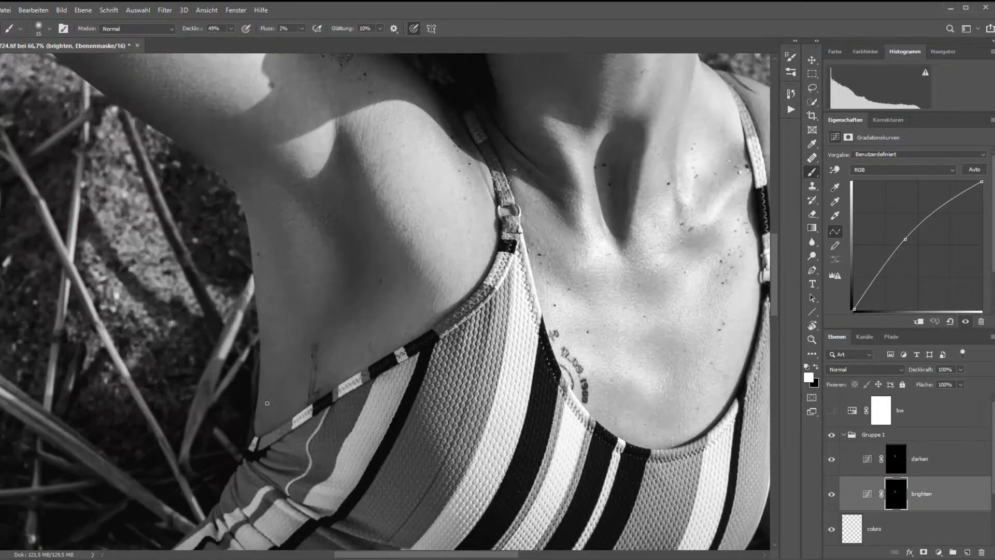
Step: Zoom in and pan along the tattooed leg to inspect the skin
{"action": "left_click", "coordinate": [936, 449]}
{"action": "scroll", "coordinate": [369, 280], "scroll_direction": "down", "scroll_amount": 1}
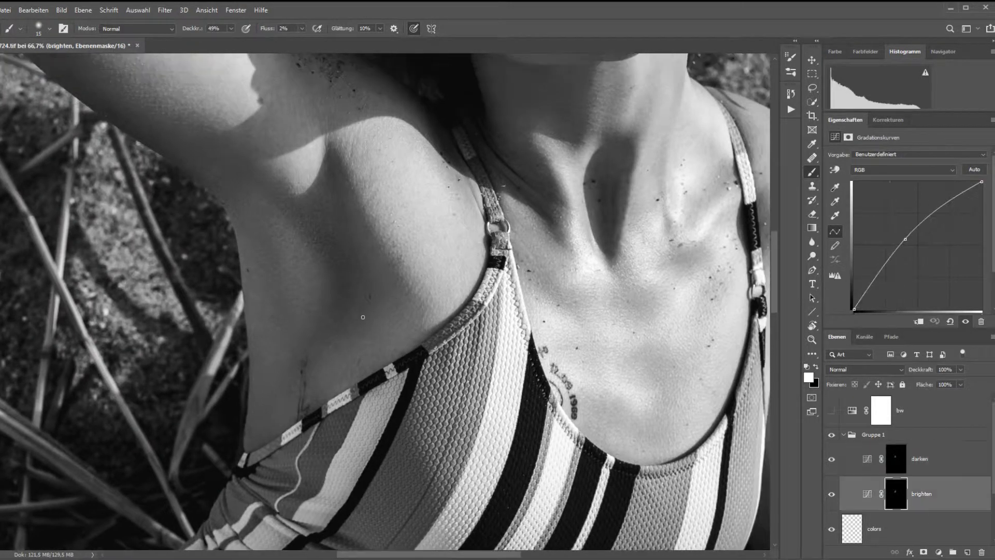
{"action": "scroll", "coordinate": [369, 279], "scroll_direction": "down", "scroll_amount": 1}
{"action": "scroll", "coordinate": [369, 279], "scroll_direction": "down", "scroll_amount": 1}
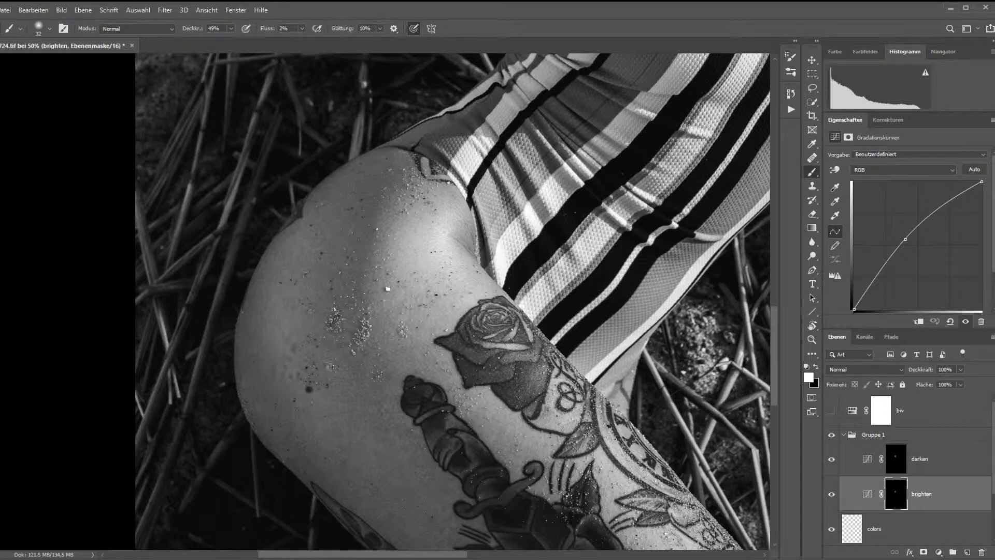
{"action": "left_click_drag", "start_coordinate": [297, 413], "coordinate": [276, 294]}
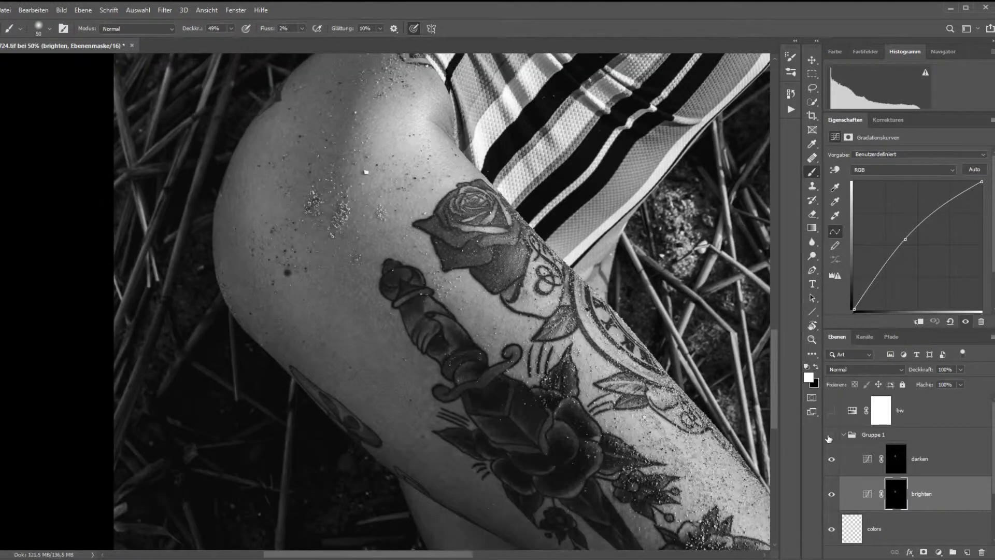
{"action": "left_click_drag", "start_coordinate": [338, 383], "coordinate": [312, 358]}
{"action": "scroll", "coordinate": [343, 343], "scroll_direction": "down", "scroll_amount": 2}
{"action": "scroll", "coordinate": [354, 397], "scroll_direction": "right", "scroll_amount": 2}
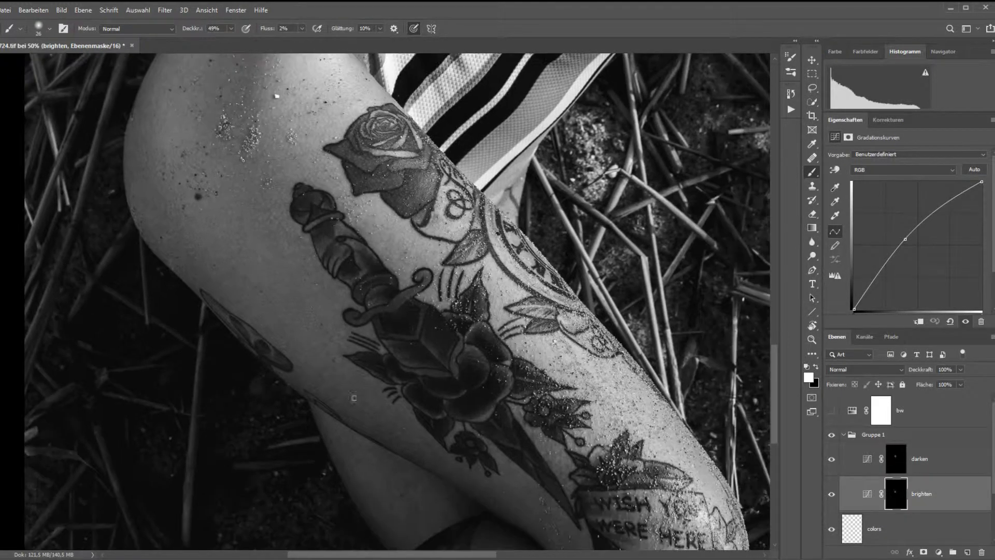
{"action": "scroll", "coordinate": [384, 200], "scroll_direction": "down", "scroll_amount": 3}
{"action": "scroll", "coordinate": [322, 409], "scroll_direction": "right", "scroll_amount": 3}
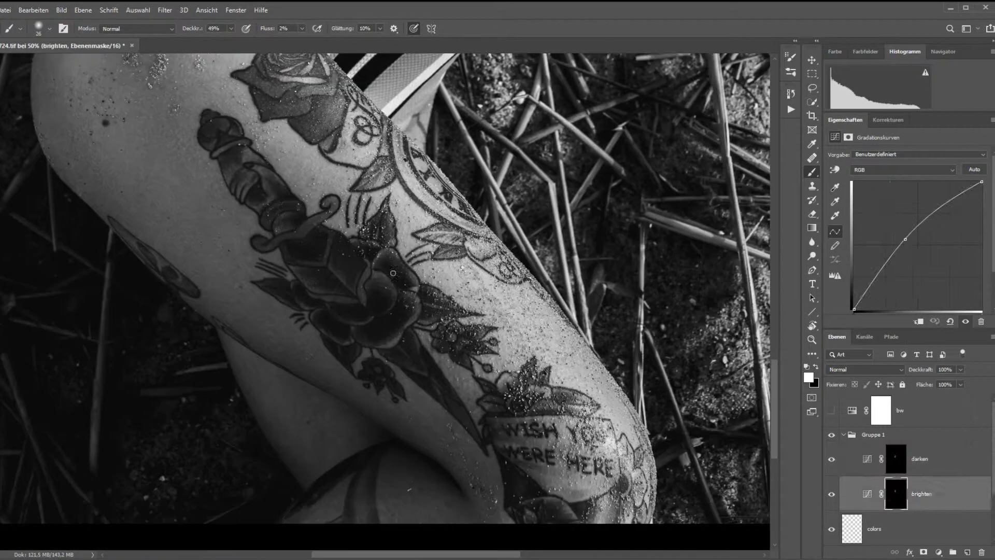
{"action": "scroll", "coordinate": [289, 386], "scroll_direction": "down", "scroll_amount": 1}
{"action": "scroll", "coordinate": [300, 340], "scroll_direction": "down", "scroll_amount": 3}
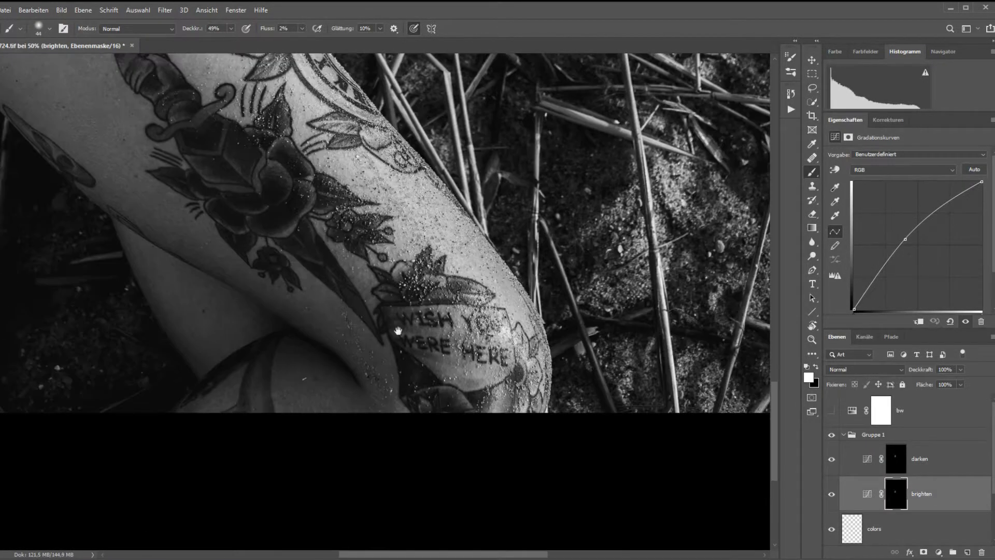
{"action": "scroll", "coordinate": [299, 340], "scroll_direction": "up", "scroll_amount": 4}
{"action": "scroll", "coordinate": [226, 378], "scroll_direction": "up", "scroll_amount": 6}
{"action": "scroll", "coordinate": [225, 378], "scroll_direction": "left", "scroll_amount": 4}
{"action": "scroll", "coordinate": [231, 385], "scroll_direction": "up", "scroll_amount": 5}
{"action": "scroll", "coordinate": [363, 311], "scroll_direction": "down", "scroll_amount": 5}
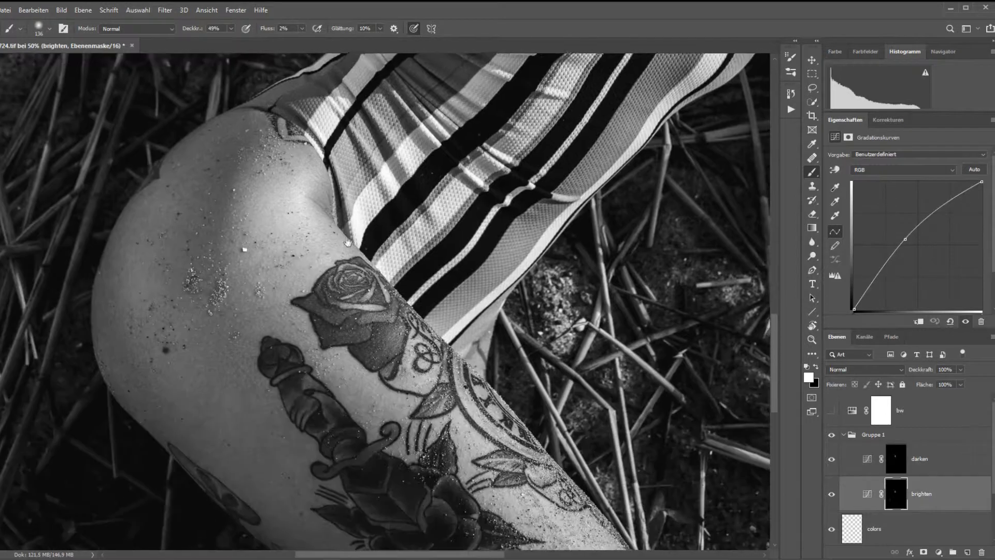
{"action": "scroll", "coordinate": [524, 221], "scroll_direction": "down", "scroll_amount": 5}
Step: Lighten the cheek on the brighten curves mask with a small brush, about 26 px
{"action": "key", "text": "alt+bracketright"}
{"action": "scroll", "coordinate": [363, 311], "scroll_direction": "up", "scroll_amount": 4}
{"action": "scroll", "coordinate": [362, 311], "scroll_direction": "down", "scroll_amount": 5}
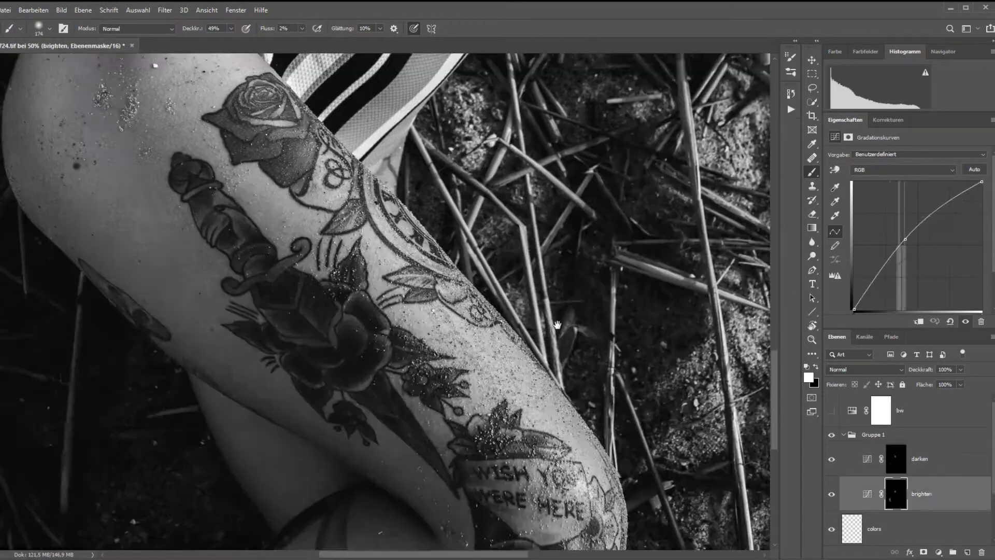
{"action": "scroll", "coordinate": [363, 311], "scroll_direction": "up", "scroll_amount": 10}
{"action": "key", "text": "bracketleft"}
{"action": "key", "text": "bracketleft"}
{"action": "key", "text": "bracketleft"}
{"action": "scroll", "coordinate": [633, 342], "scroll_direction": "down", "scroll_amount": 4}
{"action": "key", "text": "alt+bracketleft"}
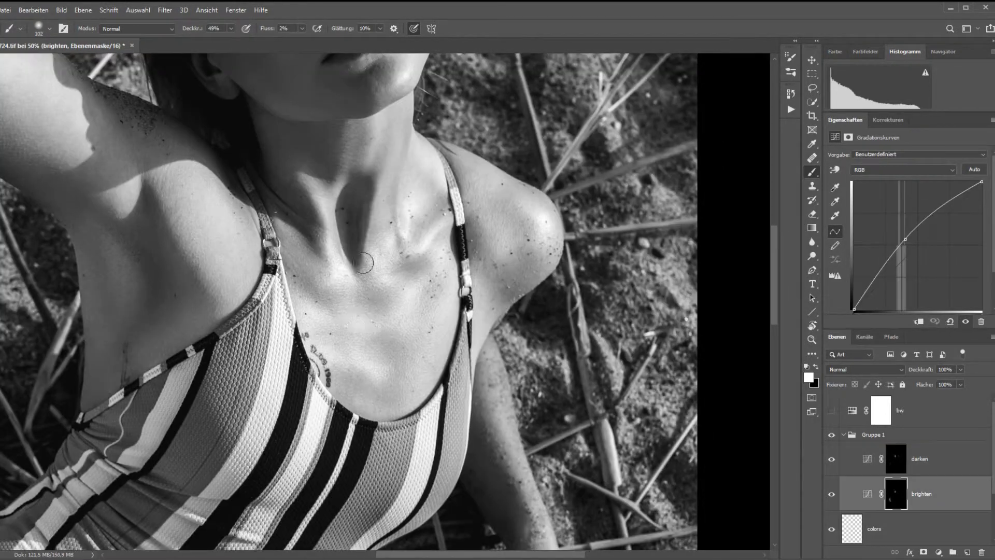
{"action": "scroll", "coordinate": [328, 433], "scroll_direction": "up", "scroll_amount": 8}
{"action": "key", "text": "bracketright"}
{"action": "key", "text": "bracketleft"}
{"action": "left_click_drag", "start_coordinate": [295, 411], "coordinate": [326, 397]}
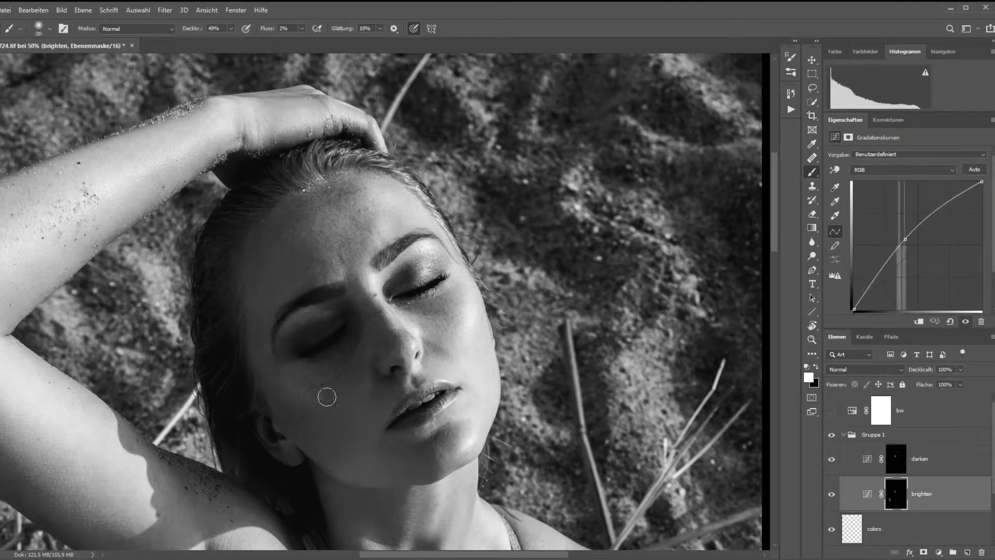
{"action": "key", "text": "bracketleft"}
{"action": "key", "text": "bracketleft"}
{"action": "key", "text": "bracketleft"}
{"action": "key", "text": "bracketleft"}
{"action": "key", "text": "bracketleft"}
Step: At 100% zoom, lighten the left eye socket on the brighten mask
{"action": "key", "text": "ctrl+plus"}
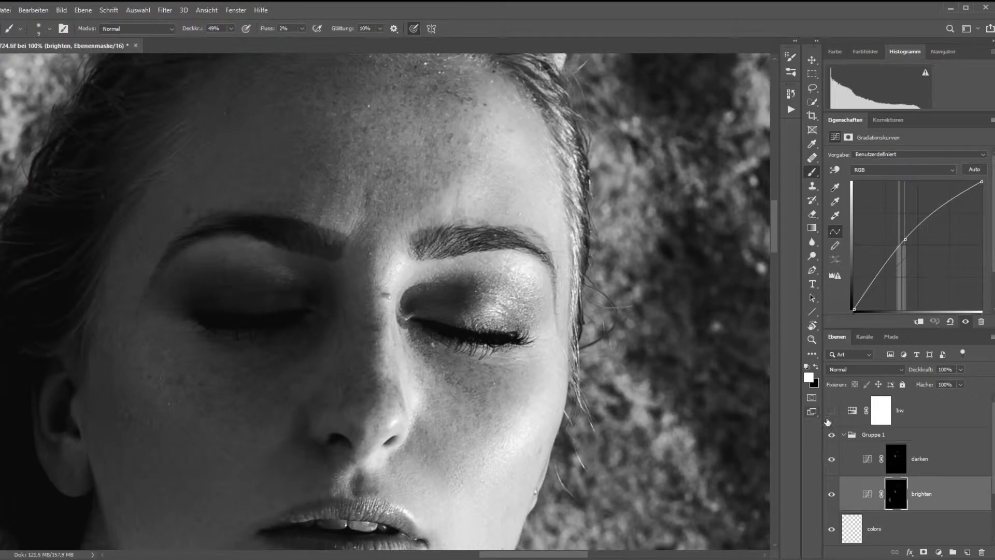
{"action": "key", "text": "bracketright"}
{"action": "key", "text": "bracketright"}
{"action": "key", "text": "bracketright"}
{"action": "key", "text": "bracketright"}
{"action": "key", "text": "bracketright"}
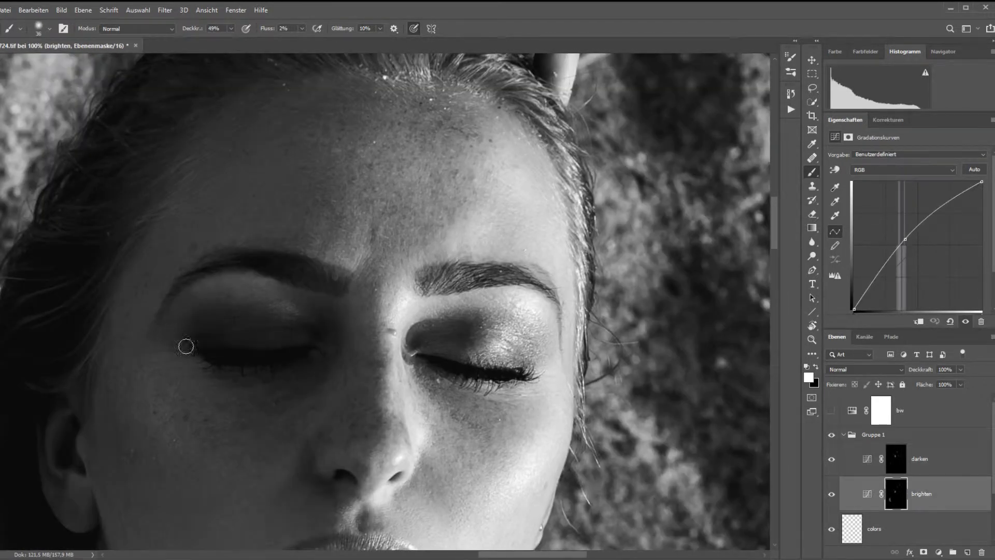
{"action": "left_click_drag", "start_coordinate": [196, 293], "coordinate": [155, 324]}
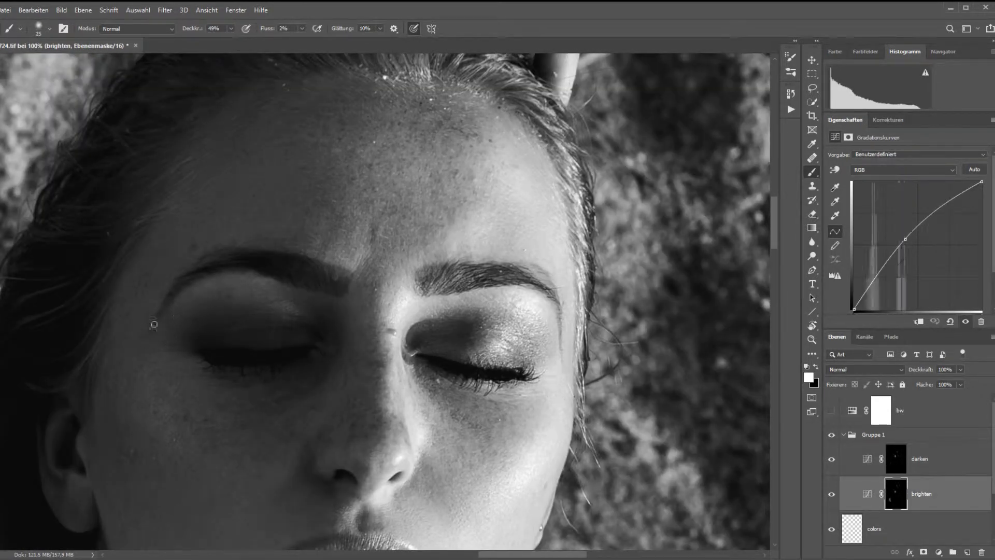
{"action": "key", "text": "bracketleft"}
{"action": "key", "text": "bracketleft"}
{"action": "key", "text": "bracketleft"}
Step: Set brush opacity to 84% and rotate the view to frame the nose and mouth
{"action": "key", "text": "8"}
{"action": "key", "text": "4"}
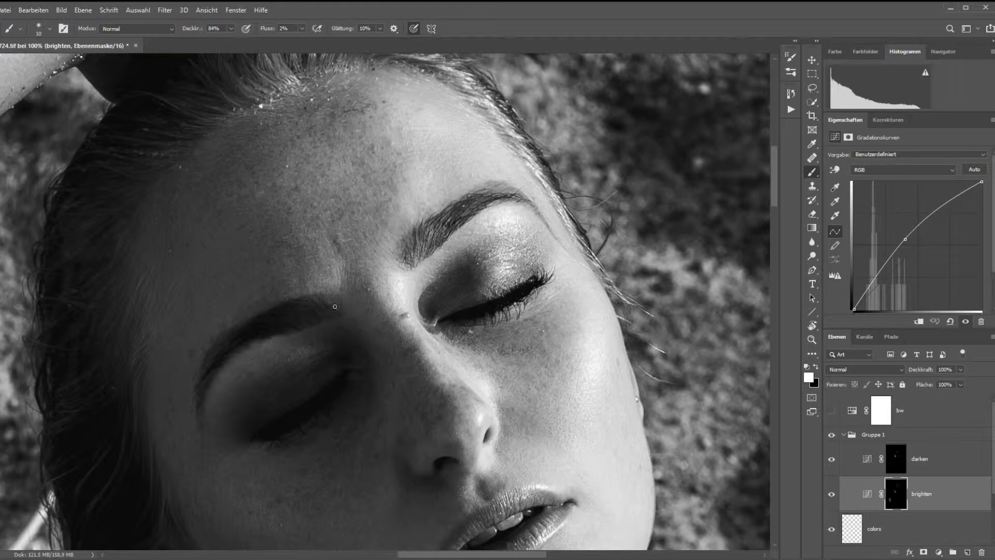
{"action": "left_click_drag", "start_coordinate": [366, 299], "coordinate": [416, 259]}
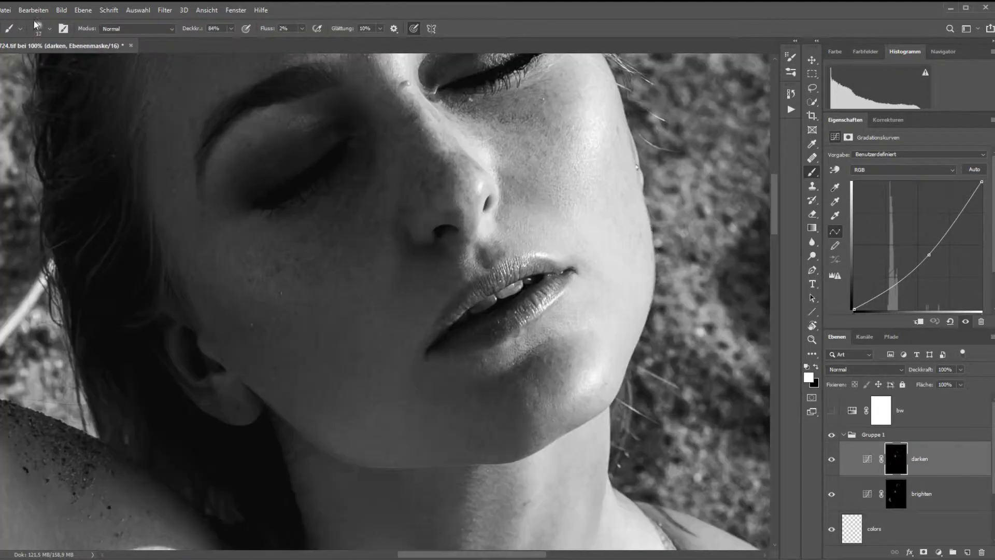
{"action": "scroll", "coordinate": [409, 235], "scroll_direction": "up", "scroll_amount": 4}
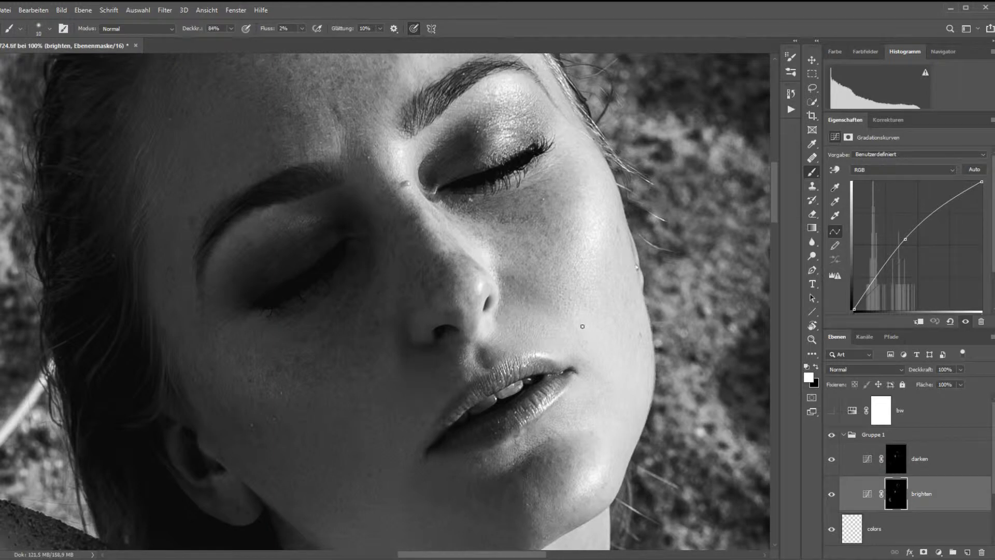
{"action": "scroll", "coordinate": [582, 361], "scroll_direction": "down", "scroll_amount": 2}
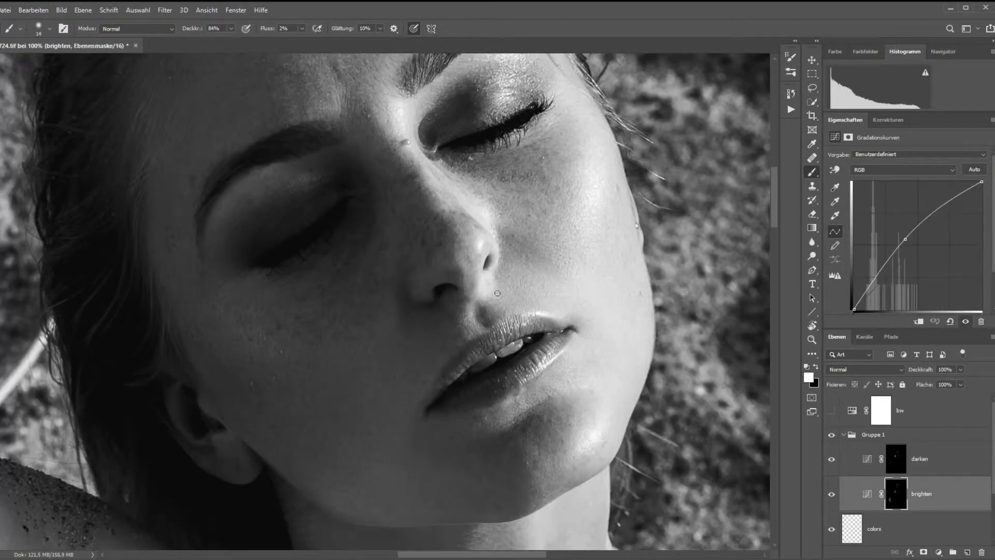
{"action": "key", "text": "bracketright"}
Step: Compare the darken and brighten curves layers and rezoom to 66.7% on the face
{"action": "key", "text": "alt+bracketright"}
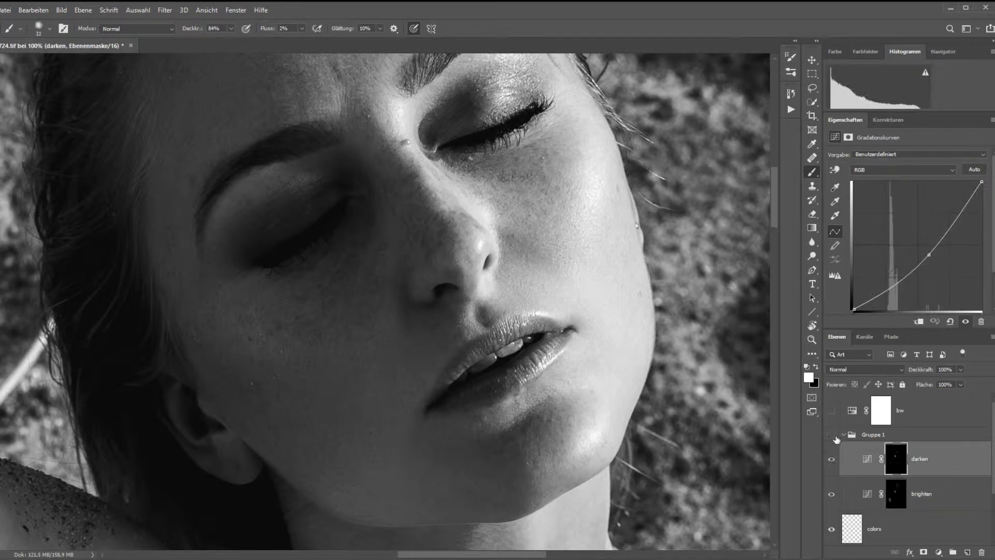
{"action": "key", "text": "alt+bracketleft"}
{"action": "scroll", "coordinate": [776, 364], "scroll_direction": "up", "scroll_amount": 2}
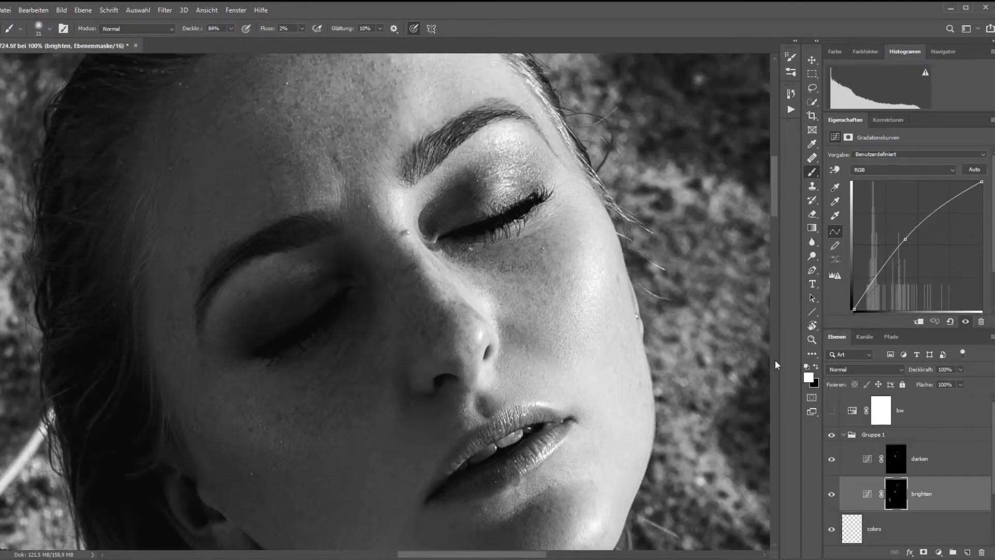
{"action": "scroll", "coordinate": [776, 364], "scroll_direction": "down", "scroll_amount": 2}
{"action": "key", "text": "bracketleft"}
{"action": "key", "text": "bracketleft"}
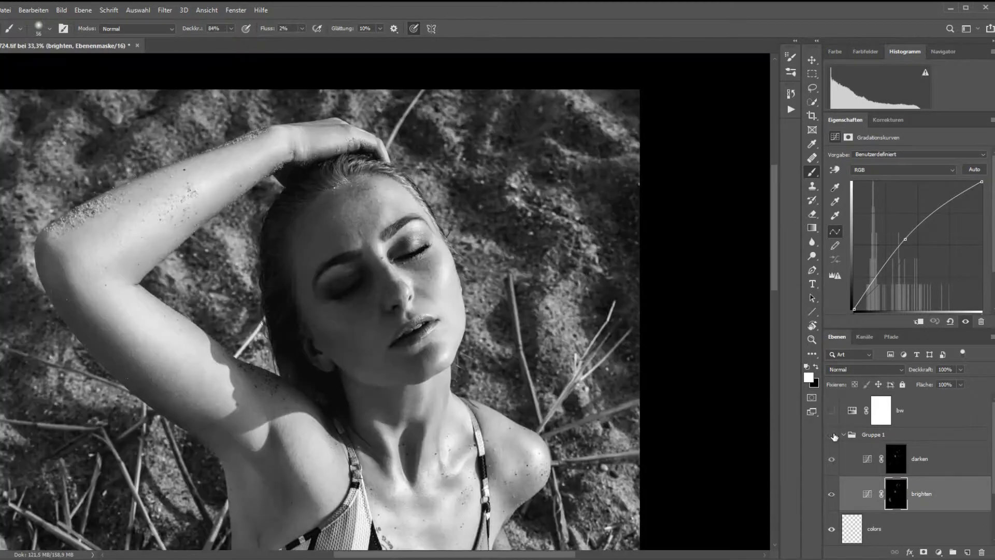
{"action": "key", "text": "ctrl+0"}
{"action": "key", "text": "ctrl+plus"}
{"action": "left_click", "coordinate": [952, 464]}
{"action": "key", "text": "alt+bracketleft"}
{"action": "key", "text": "alt+bracketright"}
Step: Darken the hip on the darken curves mask with a 59%-opacity brush at 33.3% zoom
{"action": "key", "text": "alt+bracketleft"}
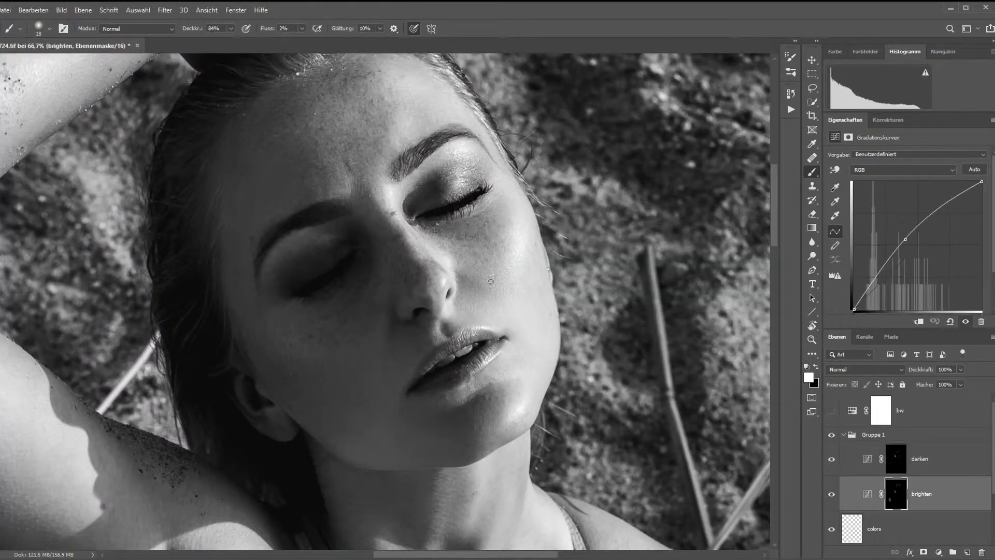
{"action": "key", "text": "ctrl+0"}
{"action": "key", "text": "ctrl+plus"}
{"action": "key", "text": "ctrl+plus"}
{"action": "key", "text": "ctrl+plus"}
{"action": "key", "text": "5"}
{"action": "key", "text": "9"}
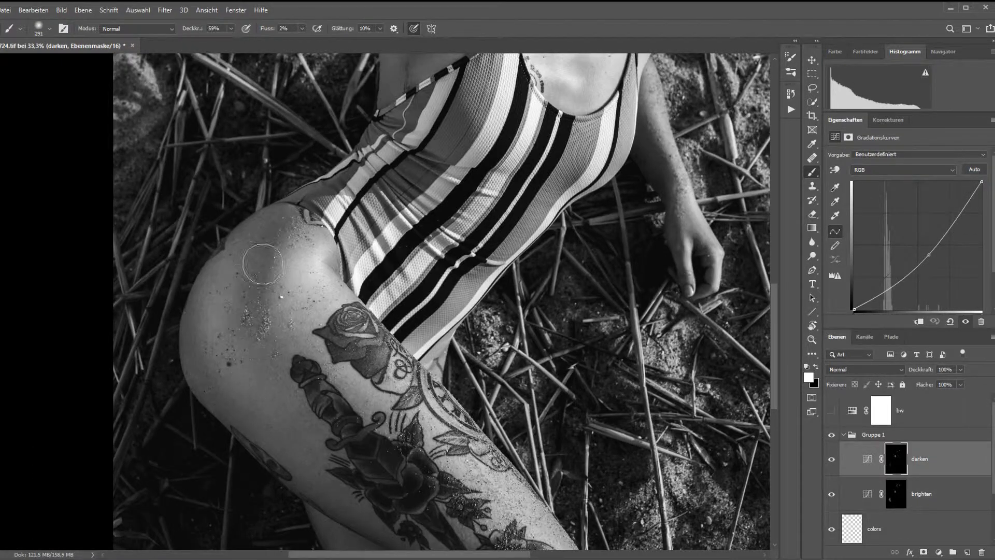
{"action": "left_click_drag", "start_coordinate": [269, 259], "coordinate": [199, 322]}
{"action": "scroll", "coordinate": [199, 323], "scroll_direction": "up", "scroll_amount": 5}
{"action": "key", "text": "alt+bracketright"}
Step: Show Gruppe 1 and lighten part of the face on the brighten mask at 70% opacity
{"action": "scroll", "coordinate": [199, 323], "scroll_direction": "up", "scroll_amount": 5}
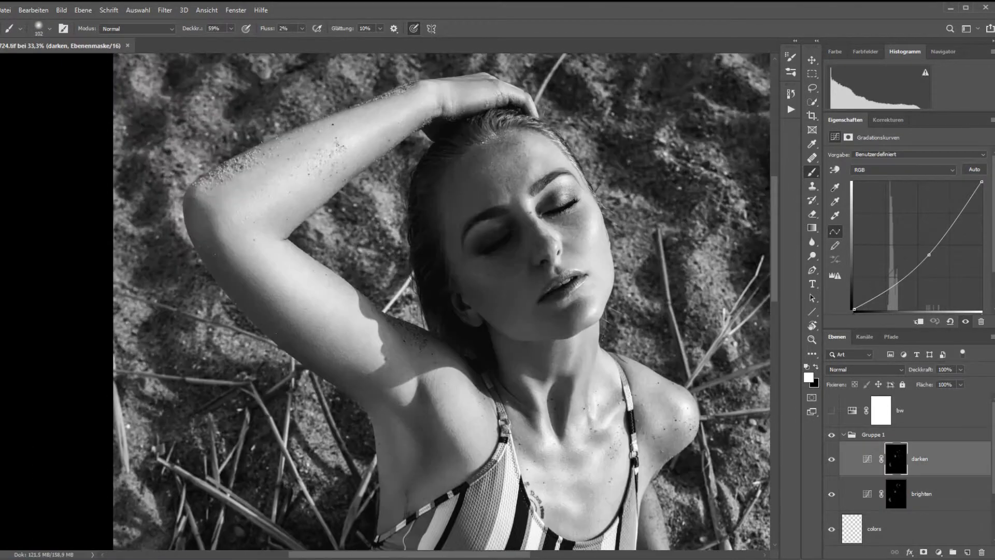
{"action": "key", "text": "ctrl+0"}
{"action": "scroll", "coordinate": [395, 282], "scroll_direction": "up", "scroll_amount": 3}
{"action": "key", "text": "alt+bracketleft"}
{"action": "key", "text": "alt+bracketright"}
{"action": "key", "text": "alt+bracketleft"}
{"action": "key", "text": "7"}
{"action": "left_click", "coordinate": [833, 437]}
{"action": "key", "text": "bracketleft"}
{"action": "key", "text": "bracketleft"}
{"action": "key", "text": "bracketleft"}
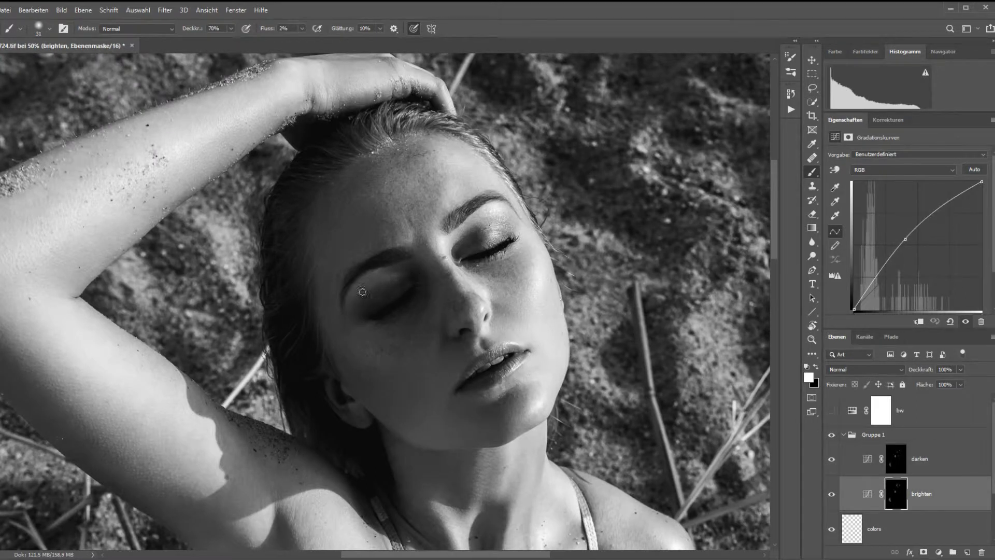
{"action": "left_click_drag", "start_coordinate": [400, 278], "coordinate": [383, 301]}
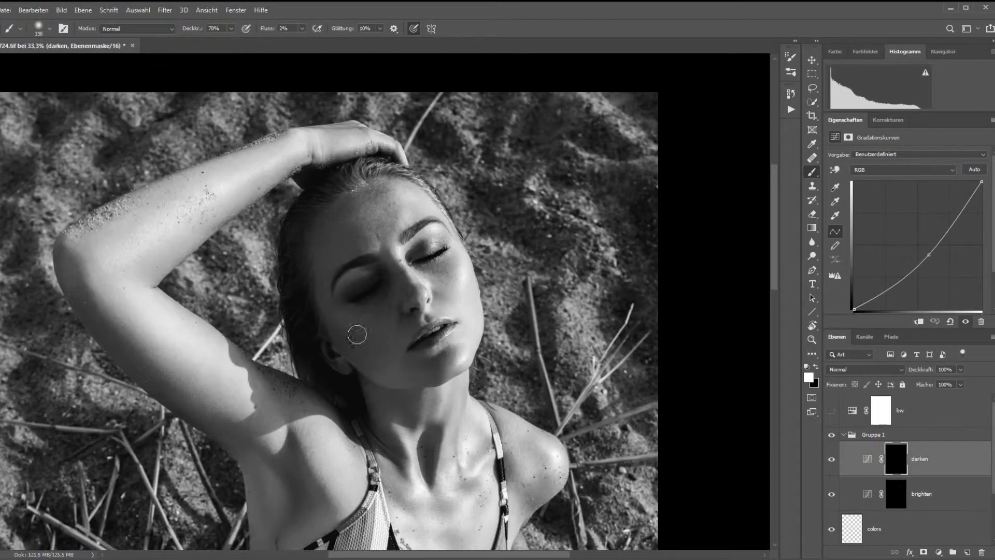
Step: Return to the brighten curves layer and zoom out to the whole photo
{"action": "key", "text": "alt+bracketleft"}
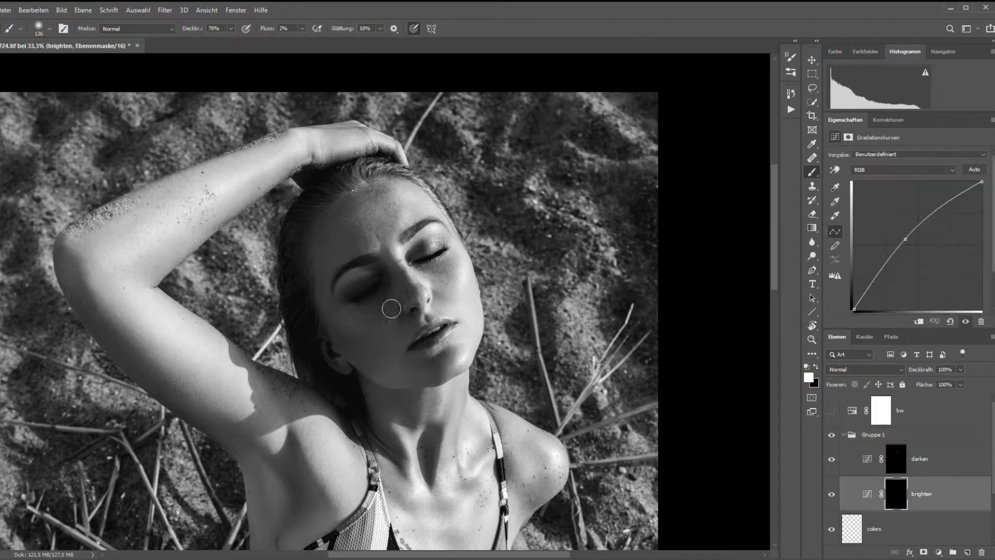
{"action": "scroll", "coordinate": [484, 319], "scroll_direction": "down", "scroll_amount": 1}
{"action": "scroll", "coordinate": [484, 320], "scroll_direction": "down", "scroll_amount": 1}
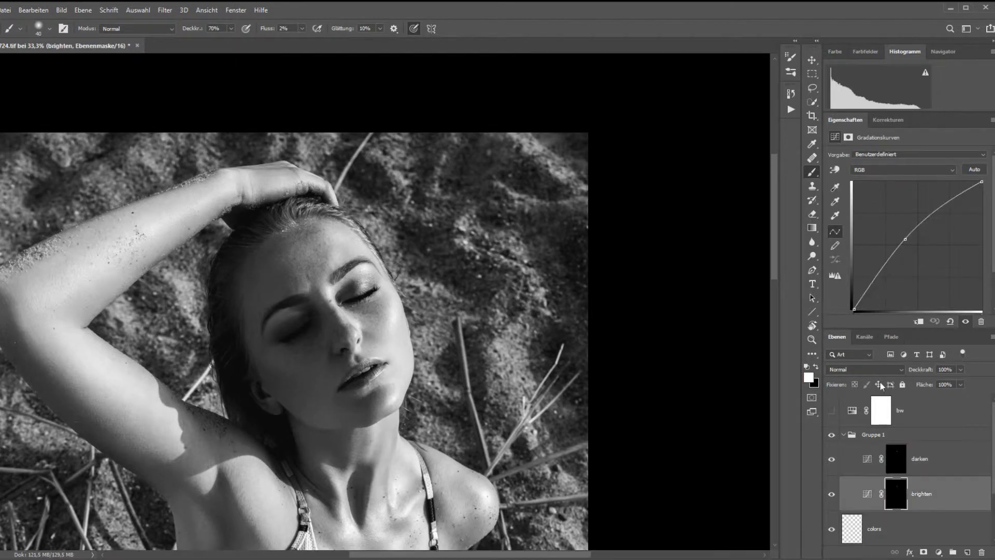
{"action": "key", "text": "bracketright"}
{"action": "key", "text": "bracketright"}
{"action": "scroll", "coordinate": [361, 359], "scroll_direction": "down", "scroll_amount": 1}
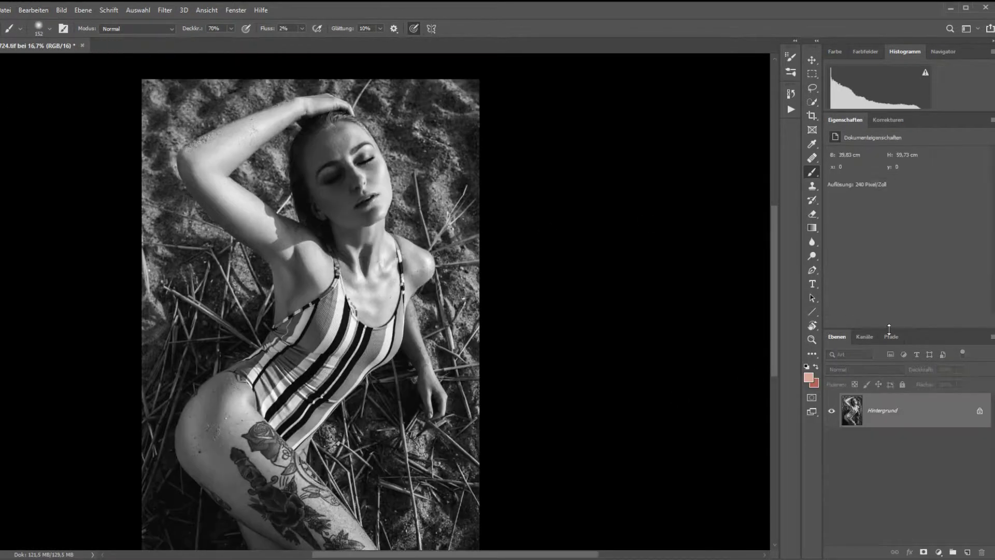
Step: Duplicate the Hintergrund layer with Ctrl+J, creating Hintergrund Kopie
{"action": "key", "text": "ctrl+j"}
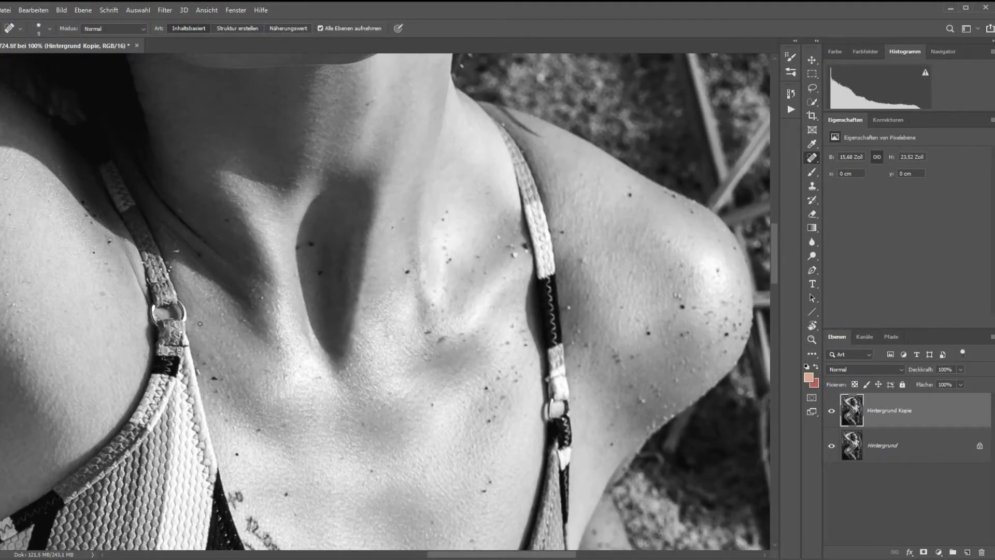
Step: Patch a collarbone blemish, then spot-heal small blemishes
{"action": "left_click_drag", "start_coordinate": [216, 346], "coordinate": [238, 367]}
{"action": "scroll", "coordinate": [328, 210], "scroll_direction": "up", "scroll_amount": 3}
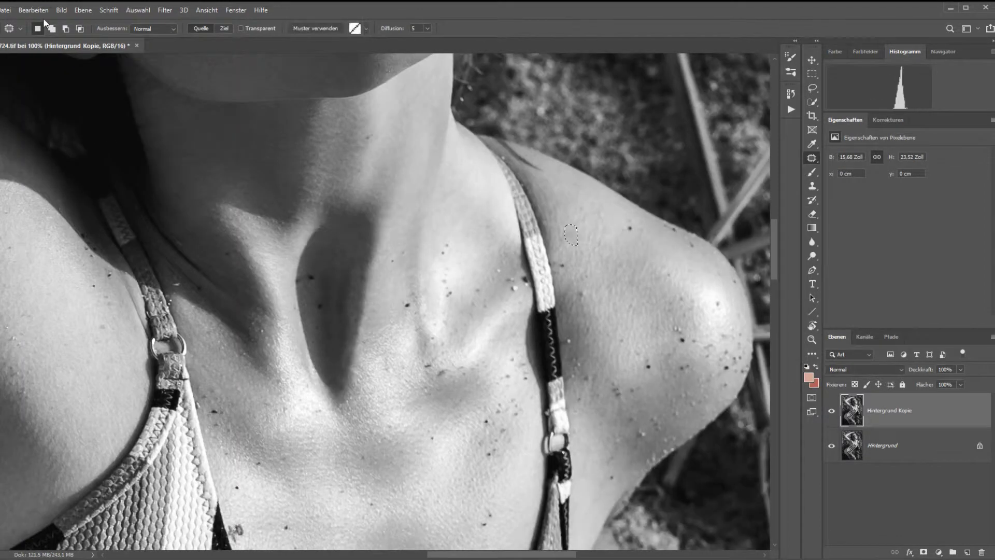
{"action": "left_click_drag", "start_coordinate": [773, 243], "coordinate": [778, 212]}
{"action": "key", "text": "j"}
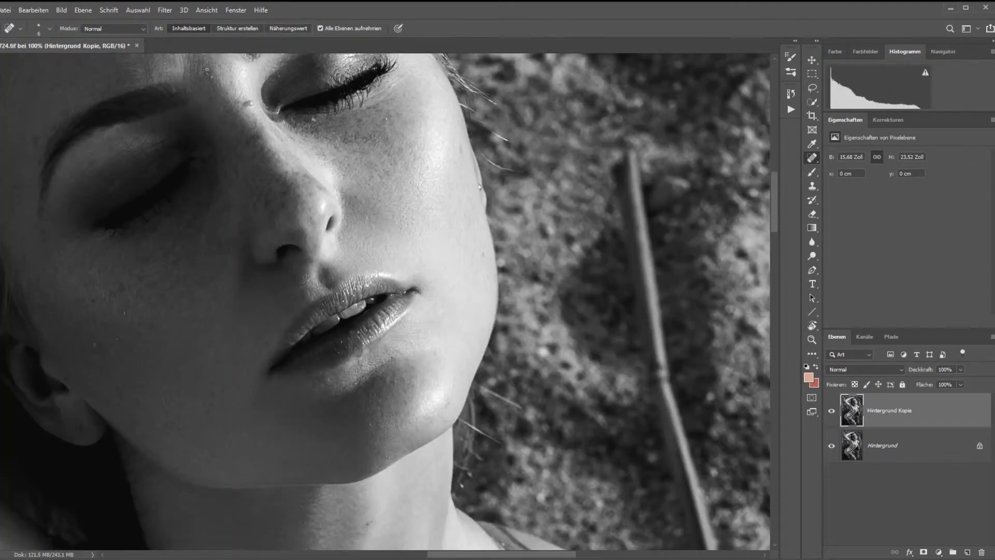
{"action": "scroll", "coordinate": [755, 195], "scroll_direction": "up", "scroll_amount": 2}
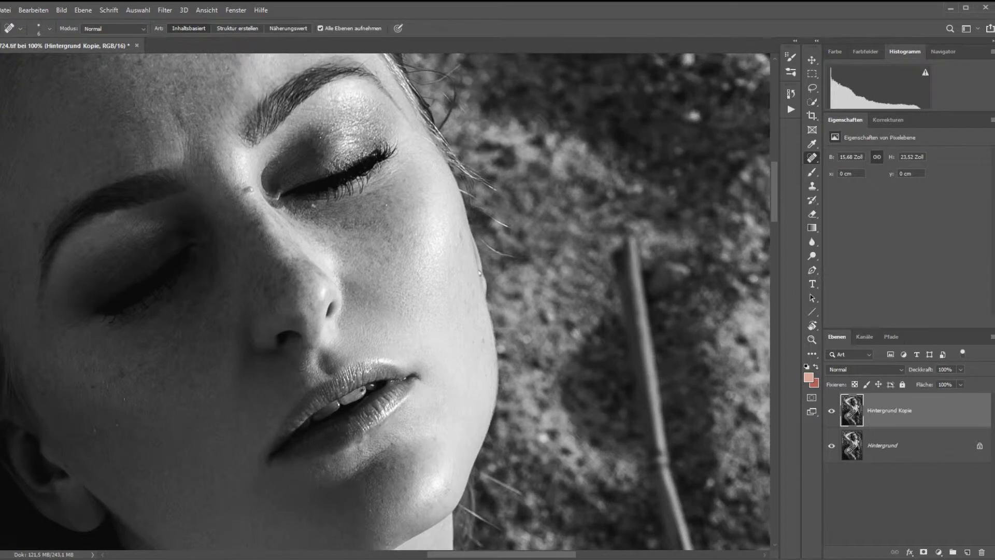
{"action": "scroll", "coordinate": [359, 358], "scroll_direction": "down", "scroll_amount": 1}
{"action": "scroll", "coordinate": [376, 280], "scroll_direction": "up", "scroll_amount": 2}
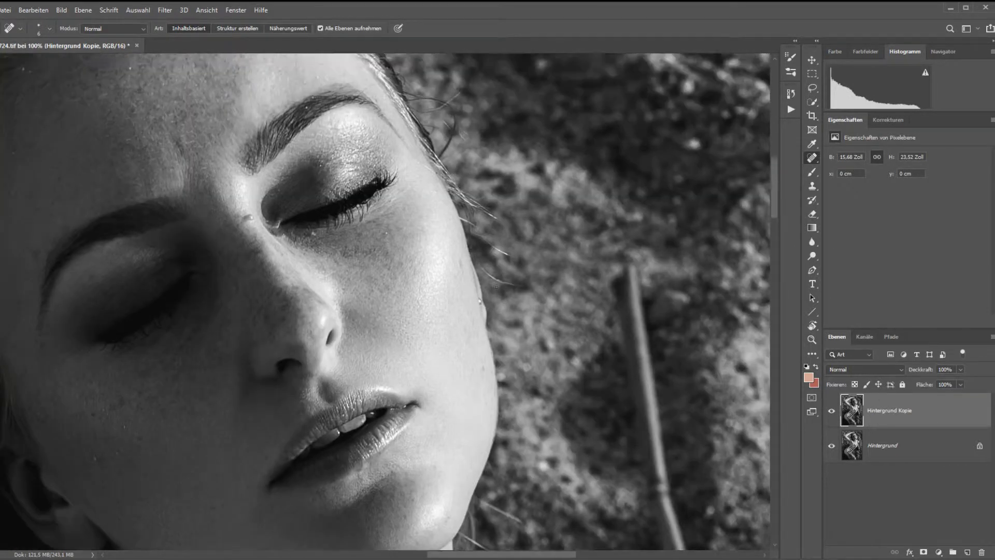
{"action": "scroll", "coordinate": [370, 244], "scroll_direction": "up", "scroll_amount": 1}
{"action": "scroll", "coordinate": [366, 207], "scroll_direction": "up", "scroll_amount": 2}
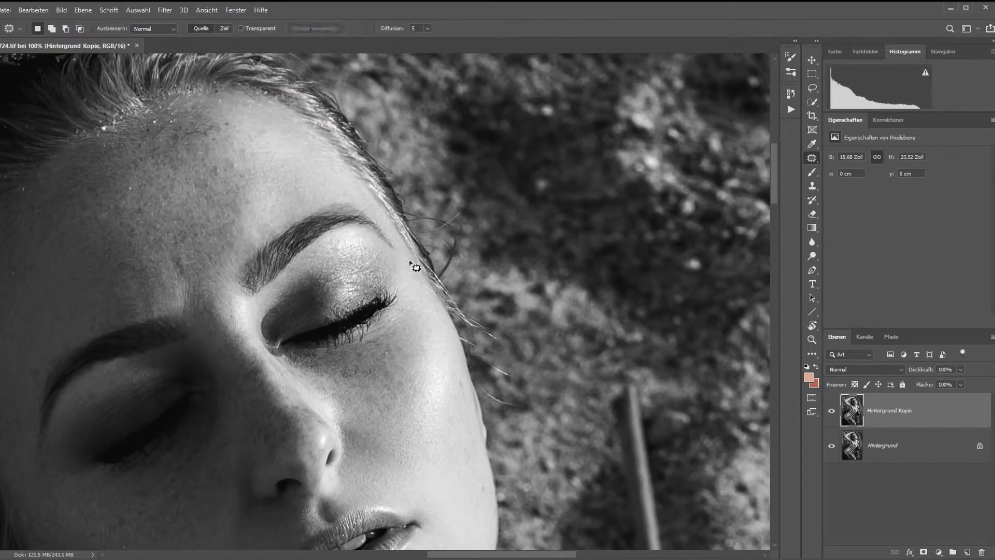
{"action": "scroll", "coordinate": [351, 302], "scroll_direction": "up", "scroll_amount": 2}
{"action": "scroll", "coordinate": [179, 307], "scroll_direction": "down", "scroll_amount": 1}
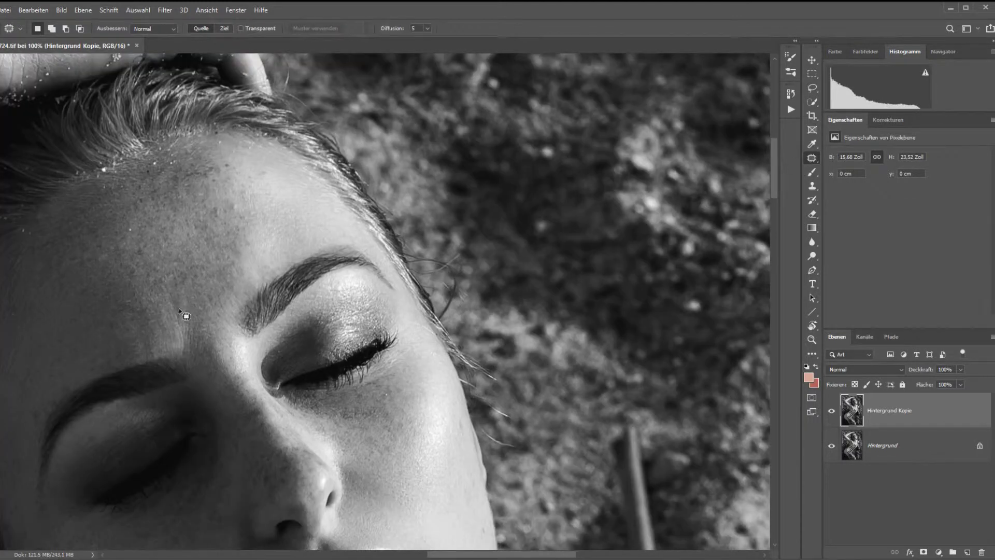
{"action": "scroll", "coordinate": [96, 347], "scroll_direction": "down", "scroll_amount": 1}
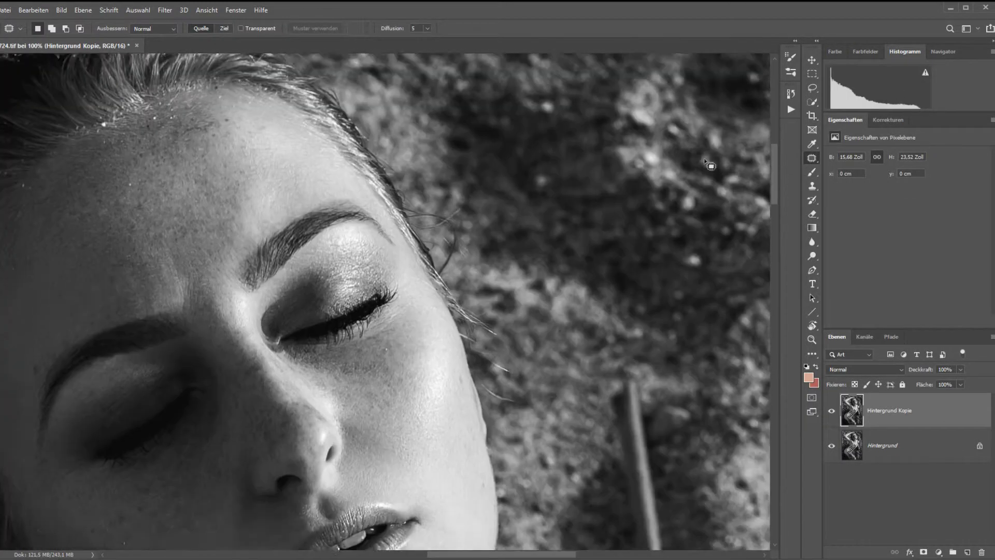
{"action": "scroll", "coordinate": [95, 348], "scroll_direction": "down", "scroll_amount": 2}
Step: Alternate between the Eraser, Spot Healing Brush and Patch tools while inspecting the skin
{"action": "key", "text": "e"}
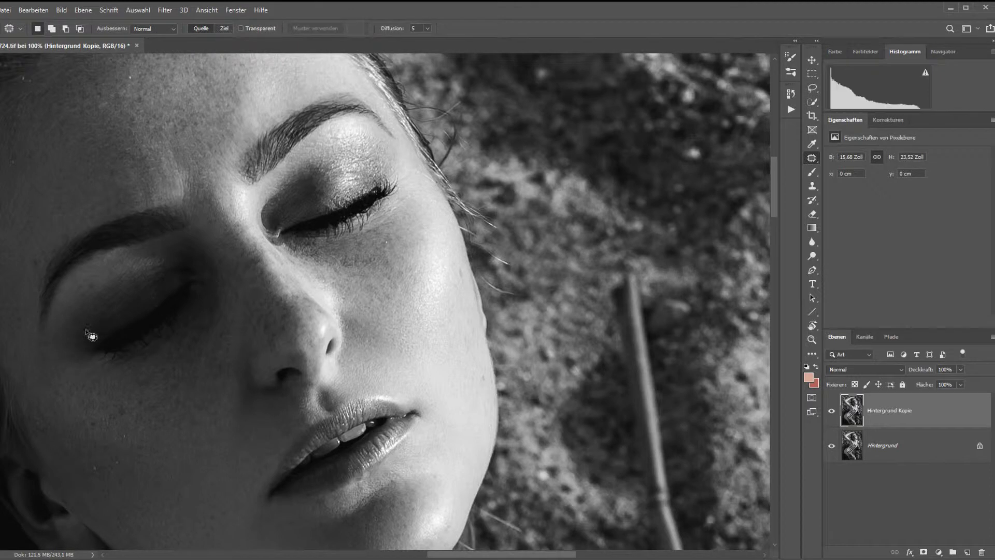
{"action": "scroll", "coordinate": [55, 311], "scroll_direction": "up", "scroll_amount": 2}
{"action": "scroll", "coordinate": [55, 308], "scroll_direction": "down", "scroll_amount": 2}
{"action": "key", "text": "j"}
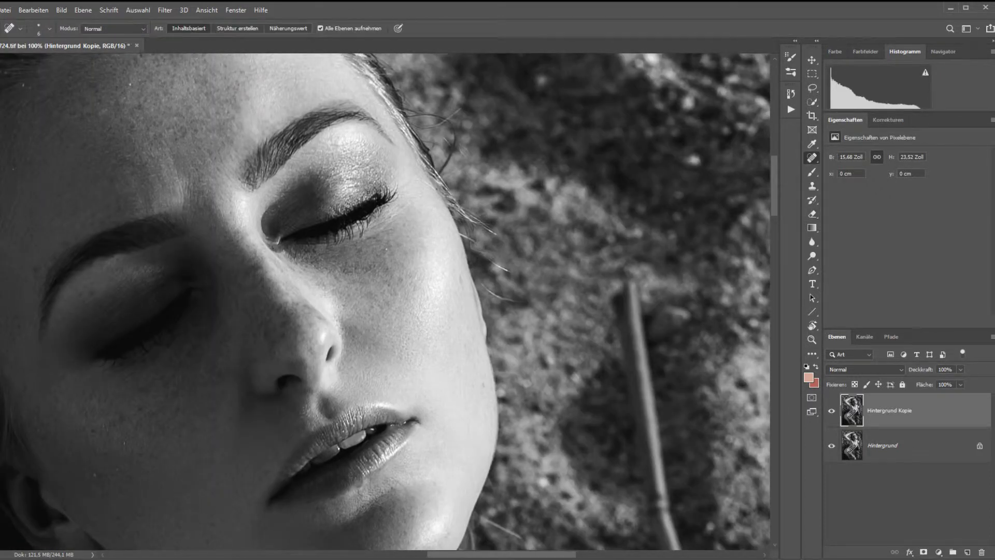
{"action": "scroll", "coordinate": [361, 445], "scroll_direction": "down", "scroll_amount": 1}
{"action": "key", "text": "shift+j"}
{"action": "key", "text": "shift+j"}
{"action": "key", "text": "F12"}
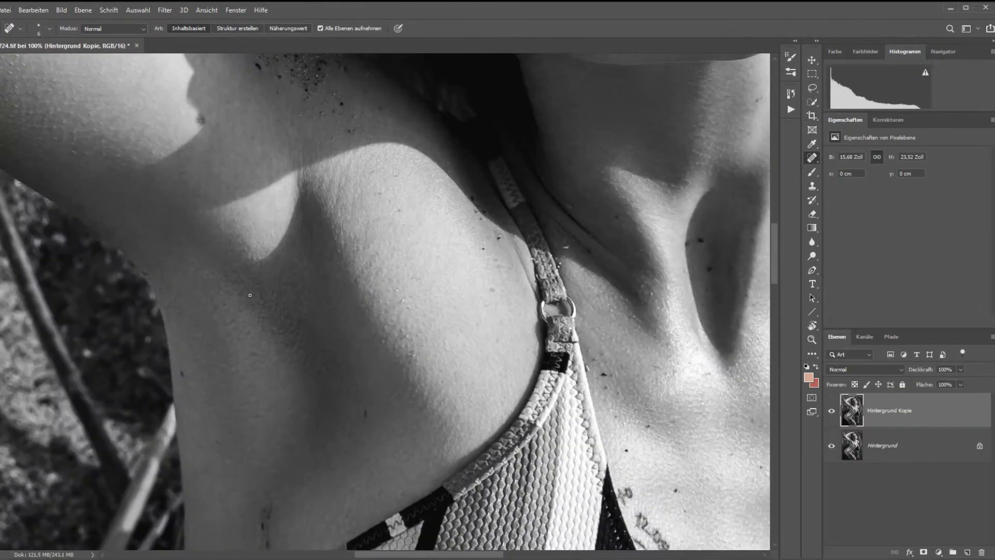
{"action": "scroll", "coordinate": [363, 458], "scroll_direction": "down", "scroll_amount": 2}
{"action": "key", "text": "shift+j"}
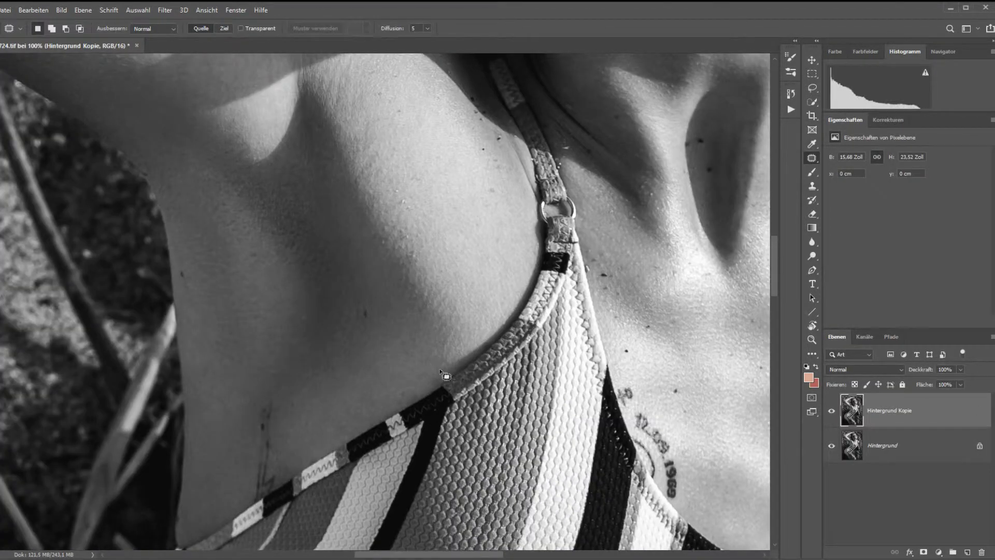
{"action": "scroll", "coordinate": [440, 369], "scroll_direction": "up", "scroll_amount": 2}
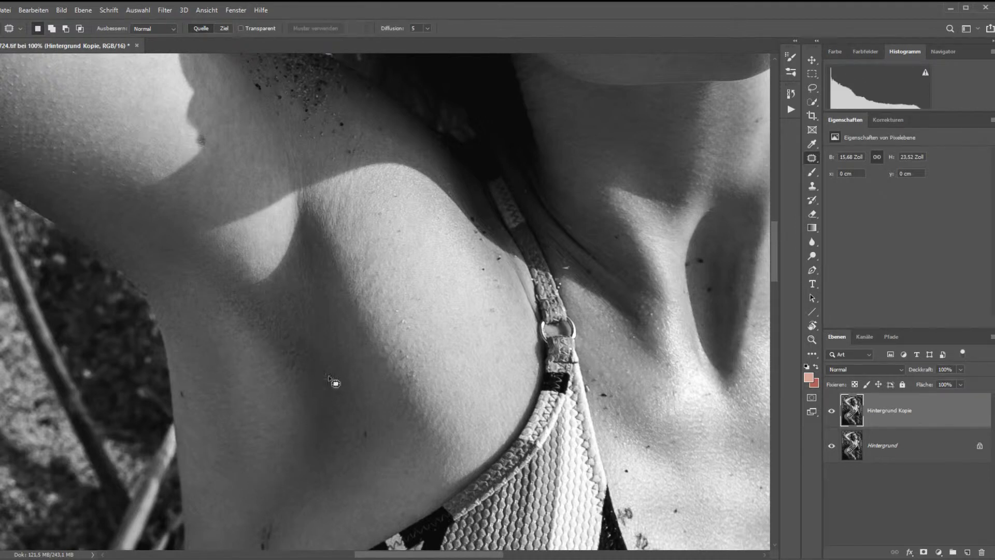
{"action": "key", "text": "shift+j"}
{"action": "key", "text": "shift+j"}
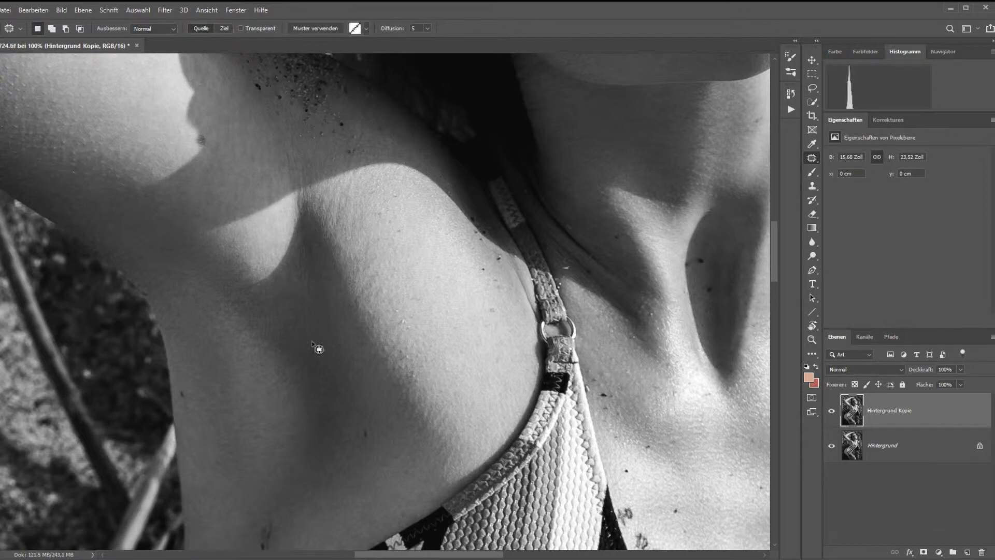
Step: Patch a skin spot on the chest and zoom out
{"action": "left_click_drag", "start_coordinate": [238, 325], "coordinate": [242, 335]}
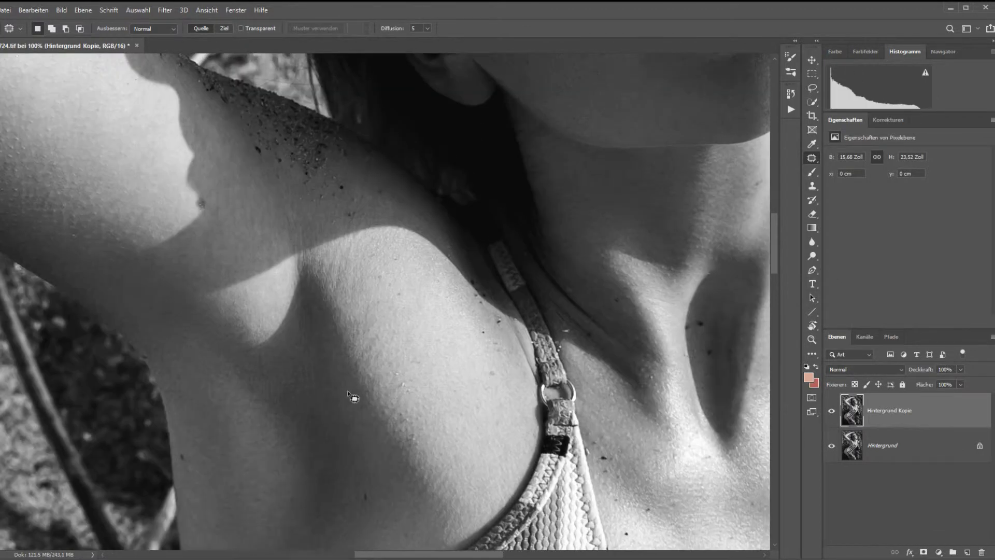
{"action": "key", "text": "shift+j"}
{"action": "key", "text": "ctrl+minus"}
{"action": "key", "text": "ctrl+minus"}
{"action": "key", "text": "ctrl+minus"}
{"action": "key", "text": "alt+bracketleft"}
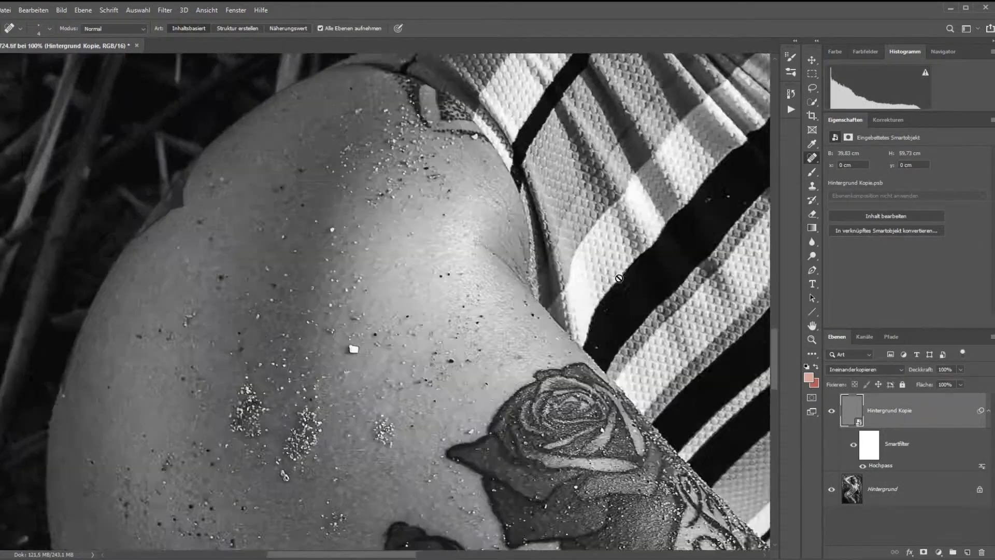
Step: Hide Hintergrund Kopie to compare, set the brush to size 50, and duplicate the background
{"action": "left_click", "coordinate": [832, 416]}
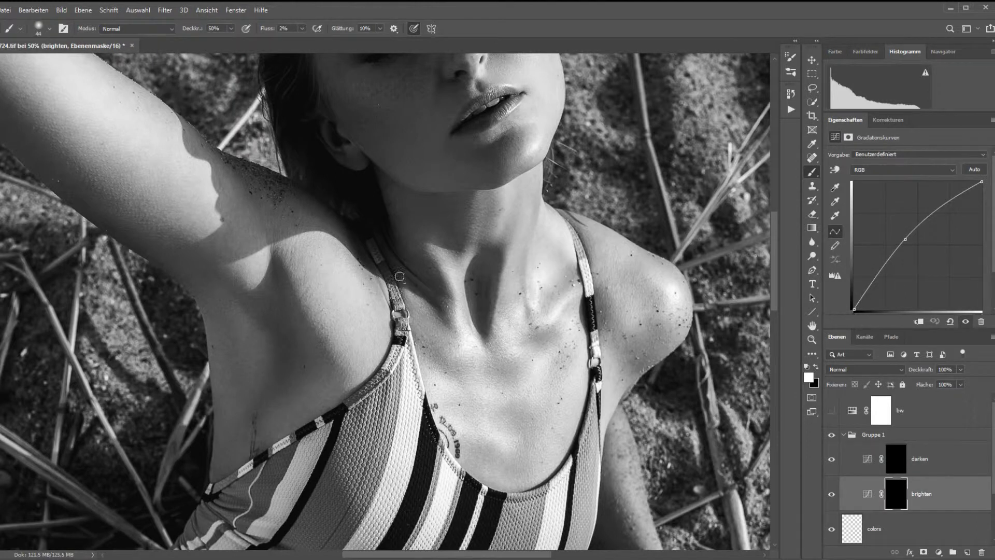
{"action": "scroll", "coordinate": [258, 420], "scroll_direction": "up", "scroll_amount": 1}
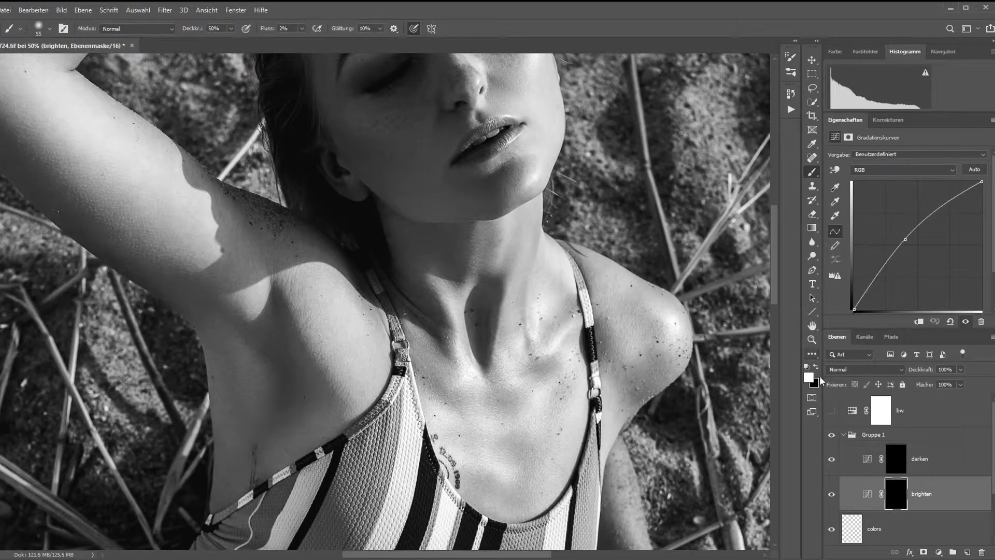
{"action": "scroll", "coordinate": [280, 414], "scroll_direction": "up", "scroll_amount": 1}
{"action": "key", "text": "bracketleft"}
{"action": "key", "text": "bracketleft"}
{"action": "key", "text": "bracketleft"}
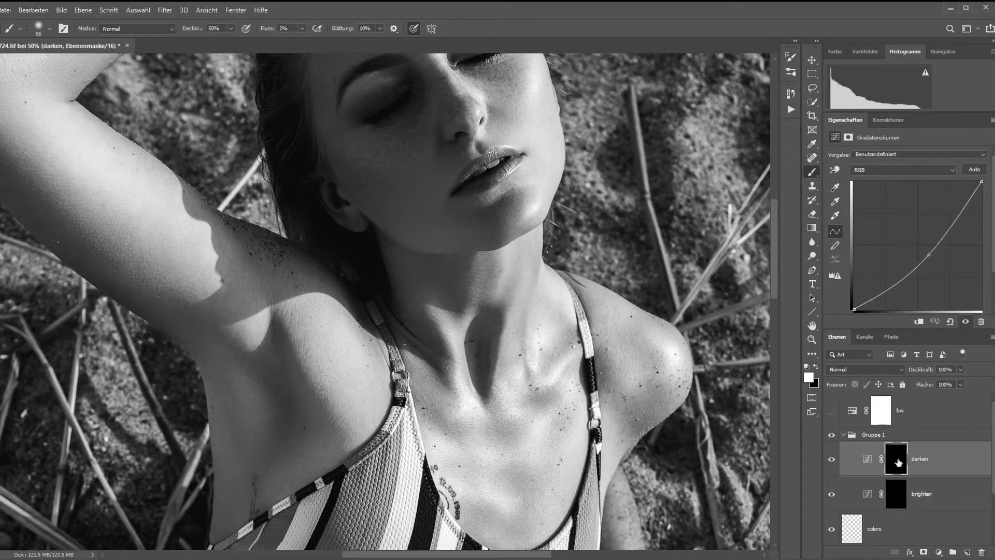
{"action": "key", "text": "bracketright"}
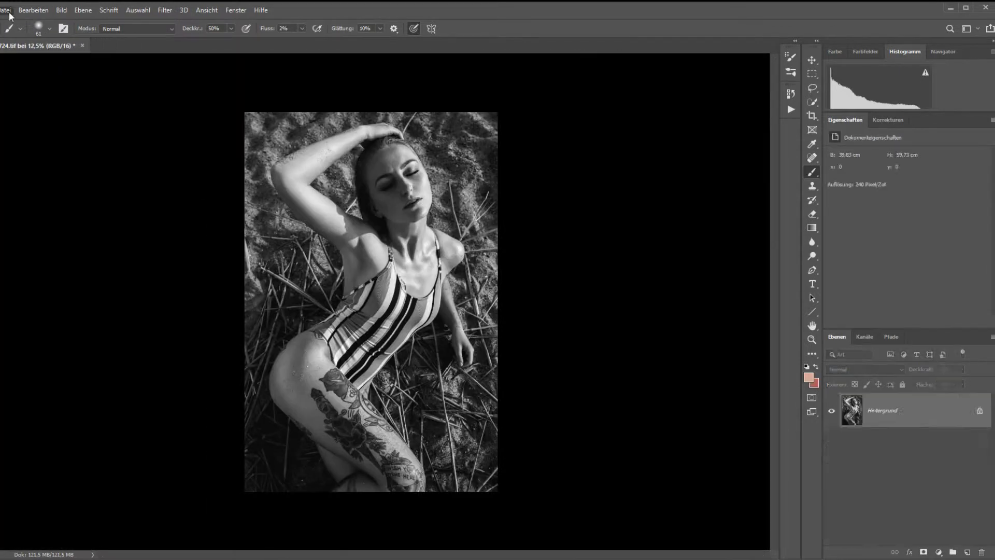
{"action": "key", "text": "ctrl+j"}
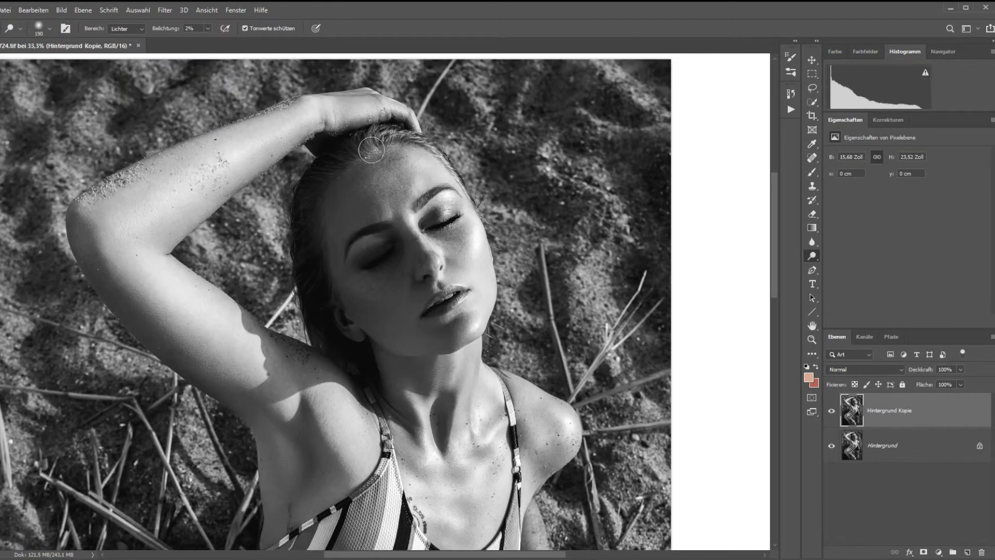
Step: Zoom out to see the whole photo
{"action": "scroll", "coordinate": [157, 227], "scroll_direction": "down", "scroll_amount": 10}
{"action": "scroll", "coordinate": [310, 311], "scroll_direction": "down", "scroll_amount": 5}
{"action": "key", "text": "ctrl+minus"}
{"action": "key", "text": "ctrl+minus"}
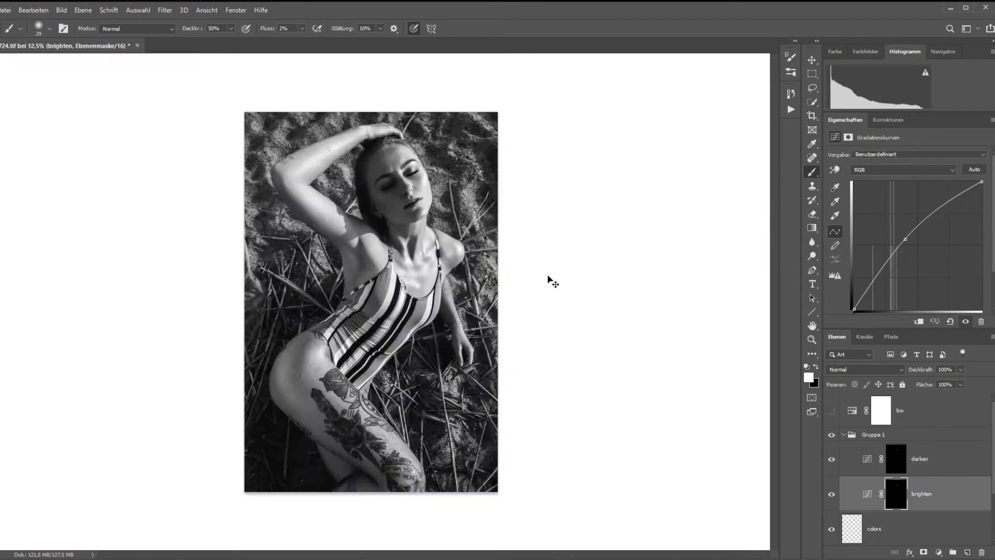
Step: Pan the view to recenter it on the face
{"action": "left_click_drag", "start_coordinate": [302, 310], "coordinate": [585, 301]}
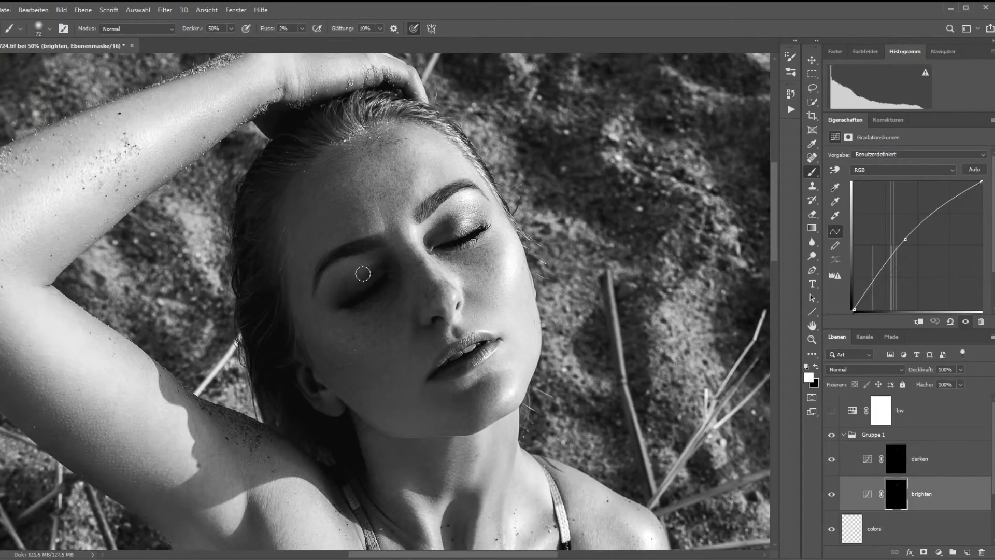